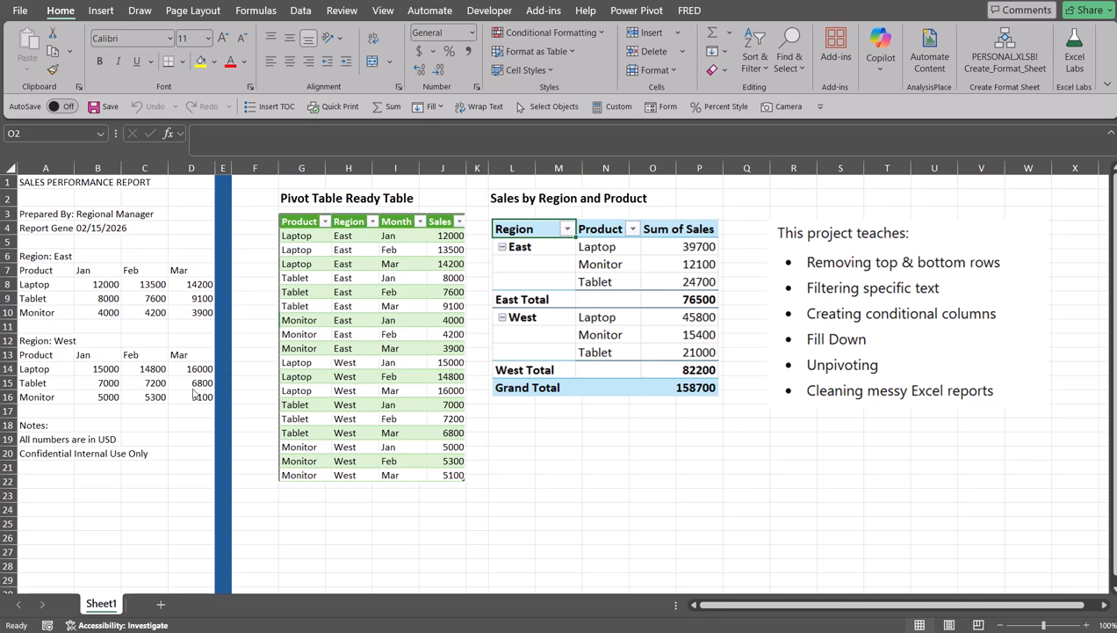
- Load the sales report range A1:D20 into Power Query as a table without headers
{"action": "left_click", "coordinate": [58, 255]}
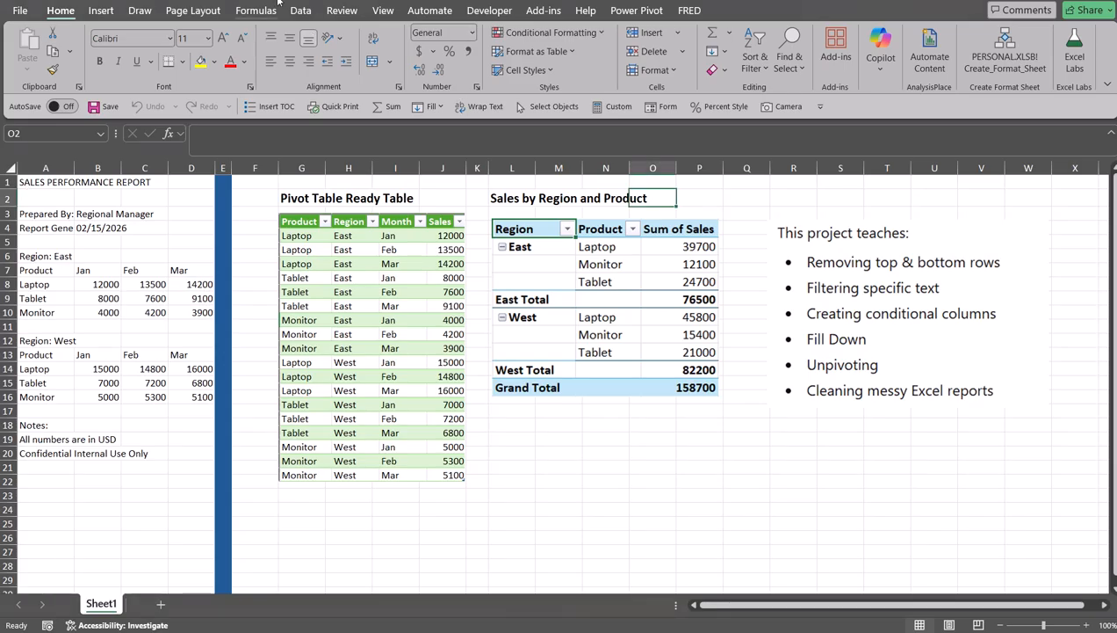
{"action": "left_click", "coordinate": [301, 11]}
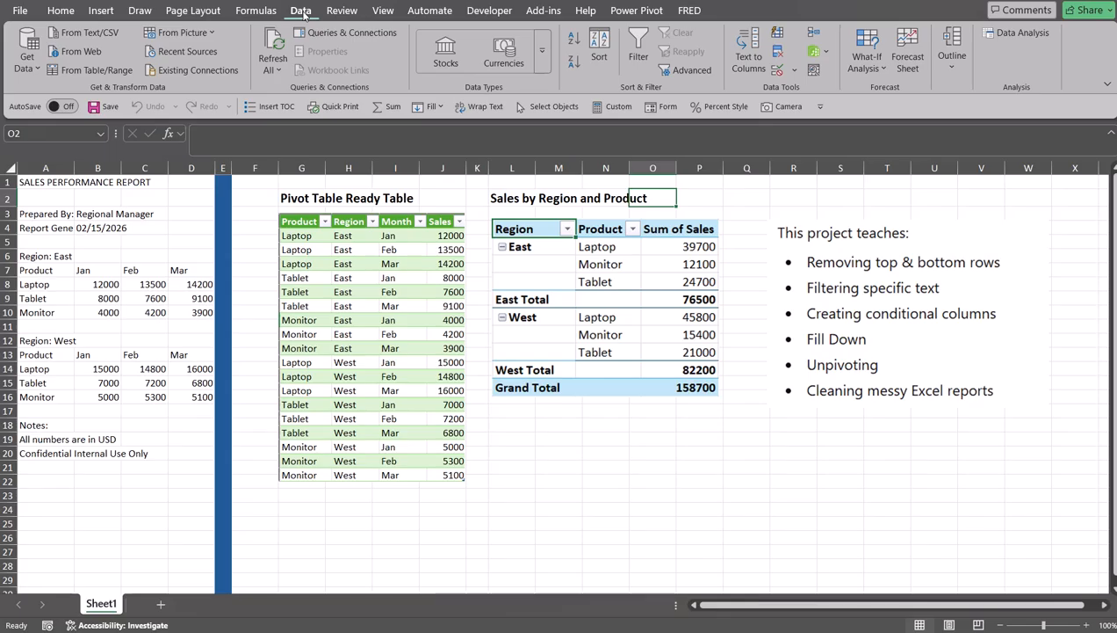
{"action": "left_click", "coordinate": [78, 72]}
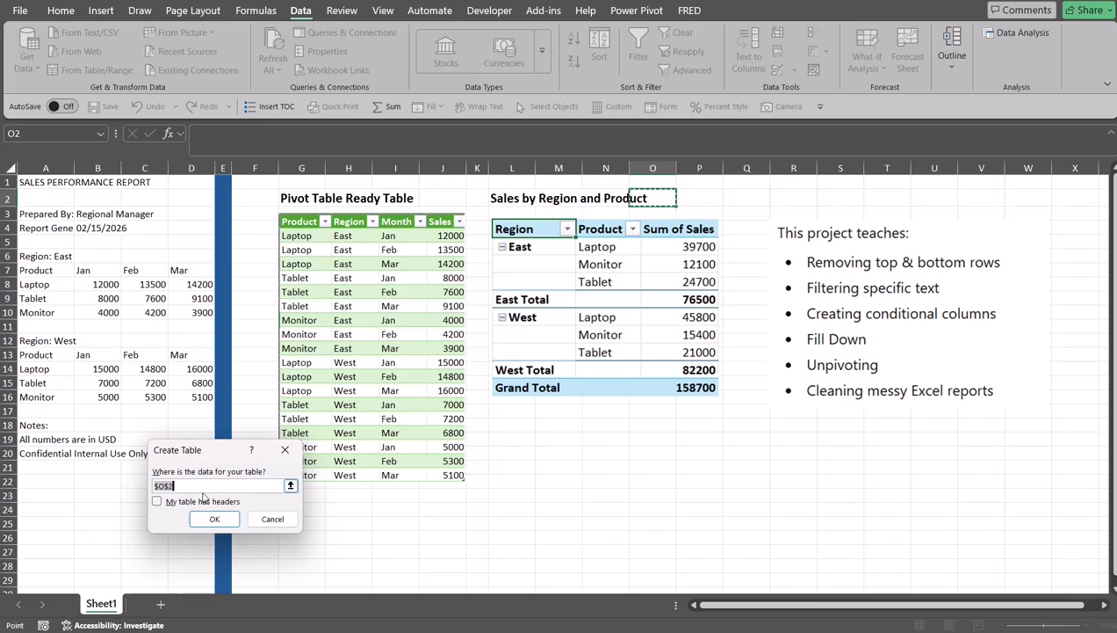
{"action": "left_click_drag", "start_coordinate": [31, 182], "coordinate": [207, 449]}
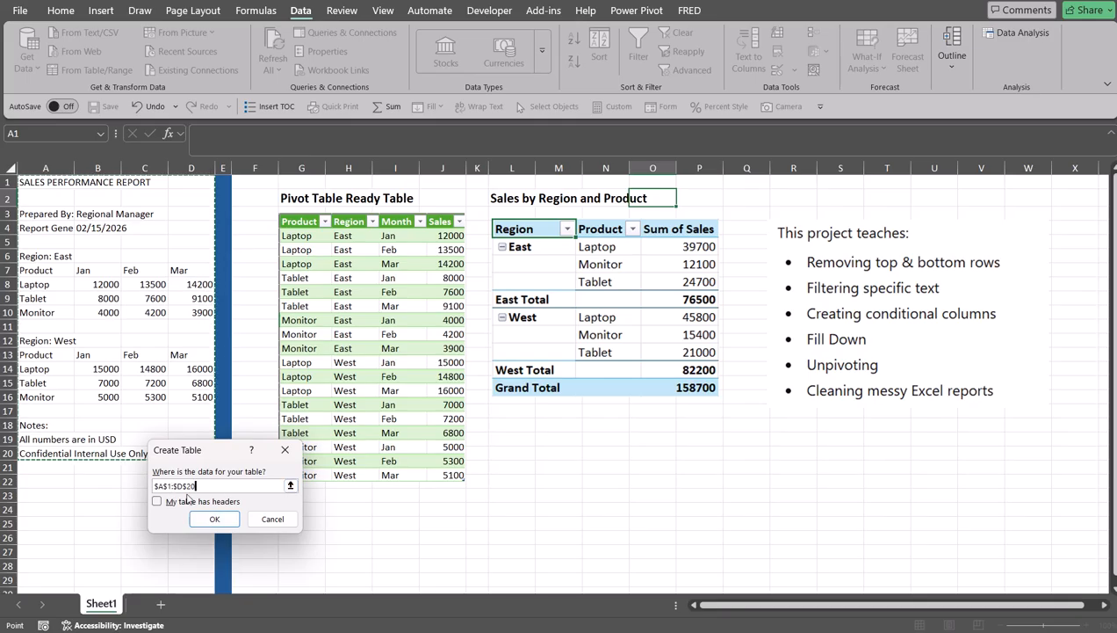
{"action": "left_click", "coordinate": [214, 518]}
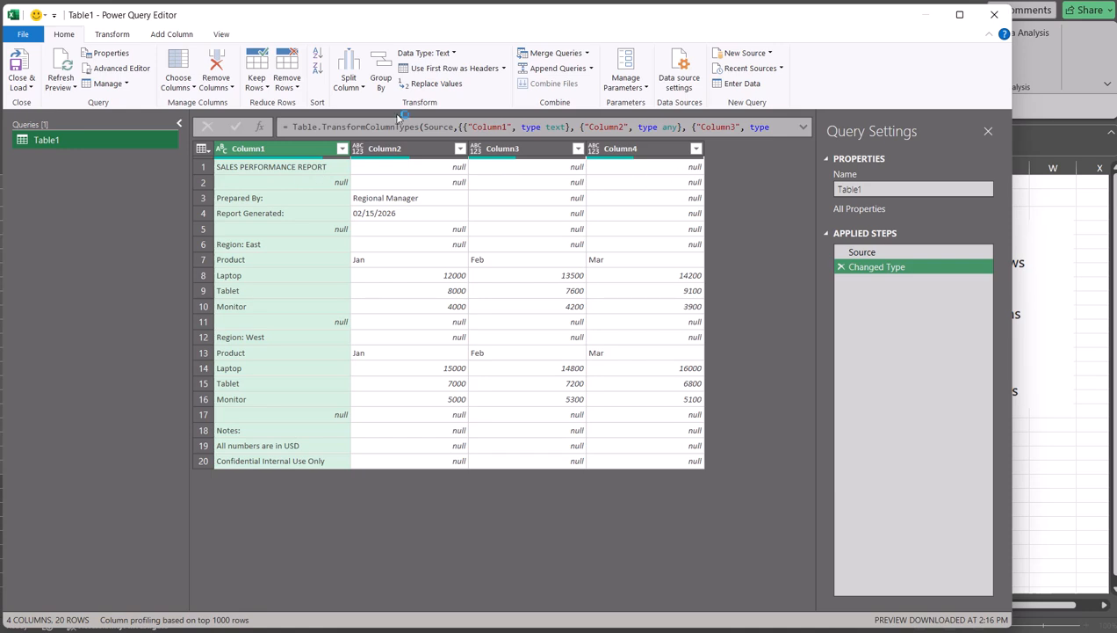
- Remove the top 5 rows from the query, above the "Region: East" row
{"action": "left_click", "coordinate": [294, 149]}
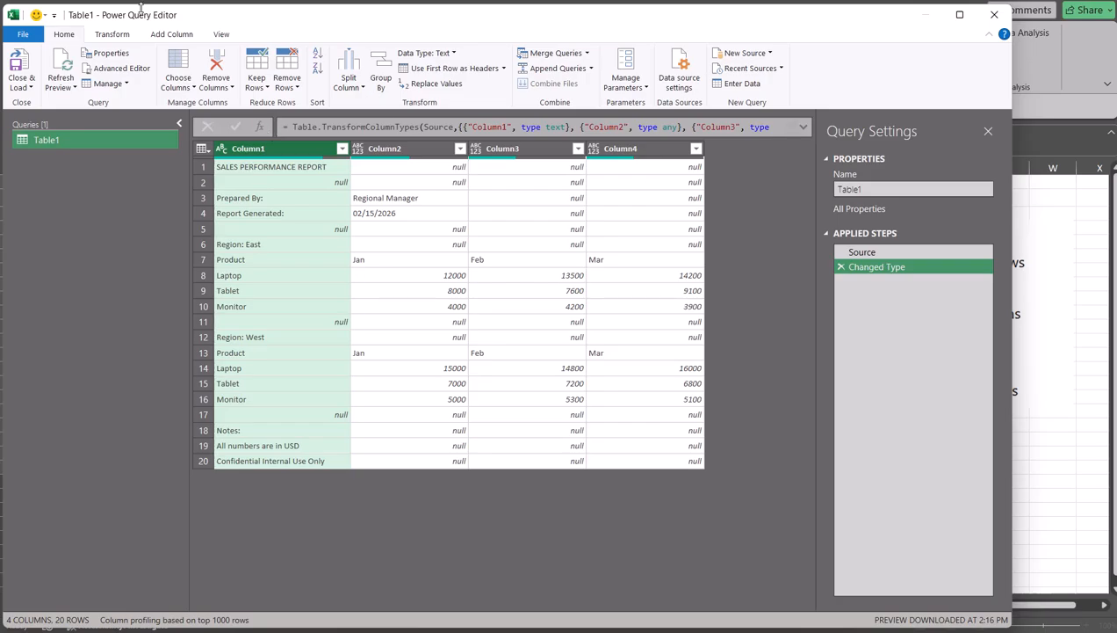
{"action": "left_click", "coordinate": [298, 87]}
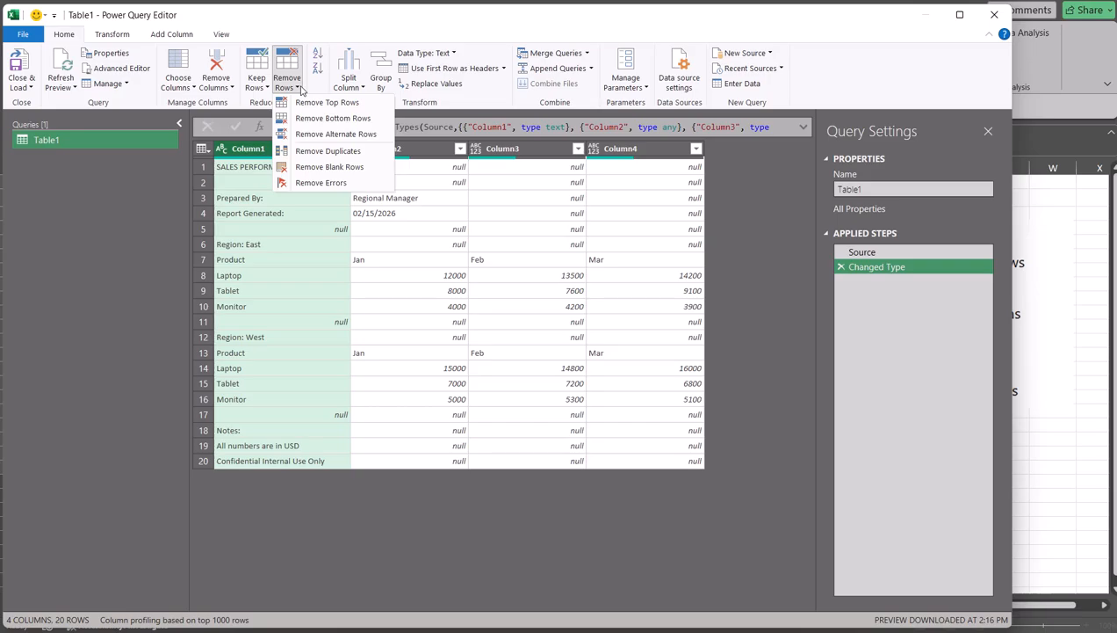
{"action": "left_click", "coordinate": [301, 103]}
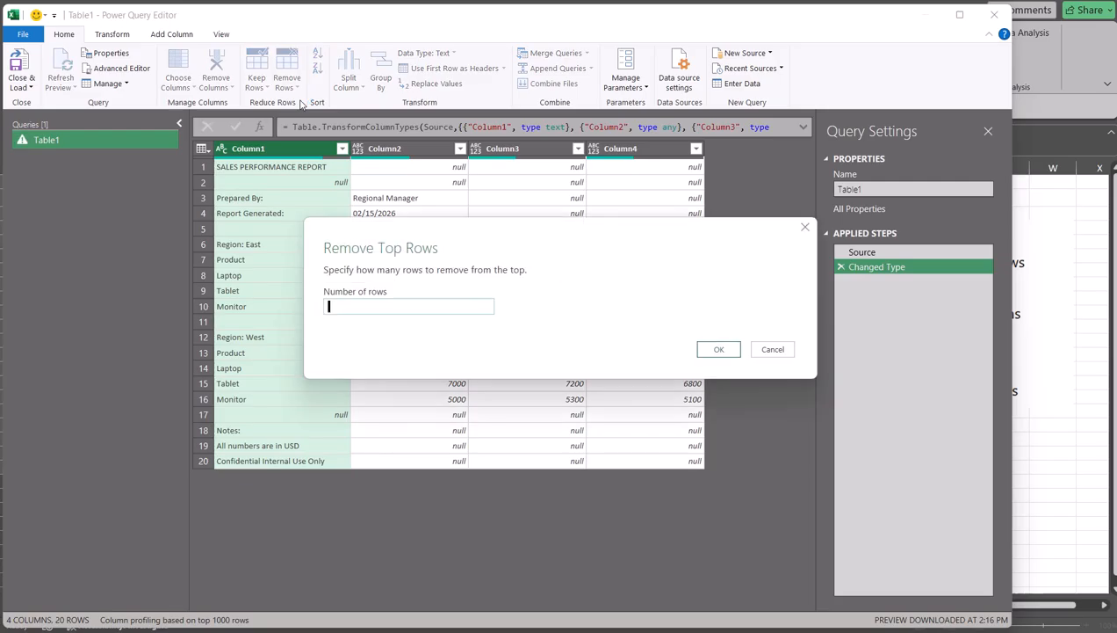
{"action": "left_click_drag", "start_coordinate": [383, 236], "coordinate": [469, 202]}
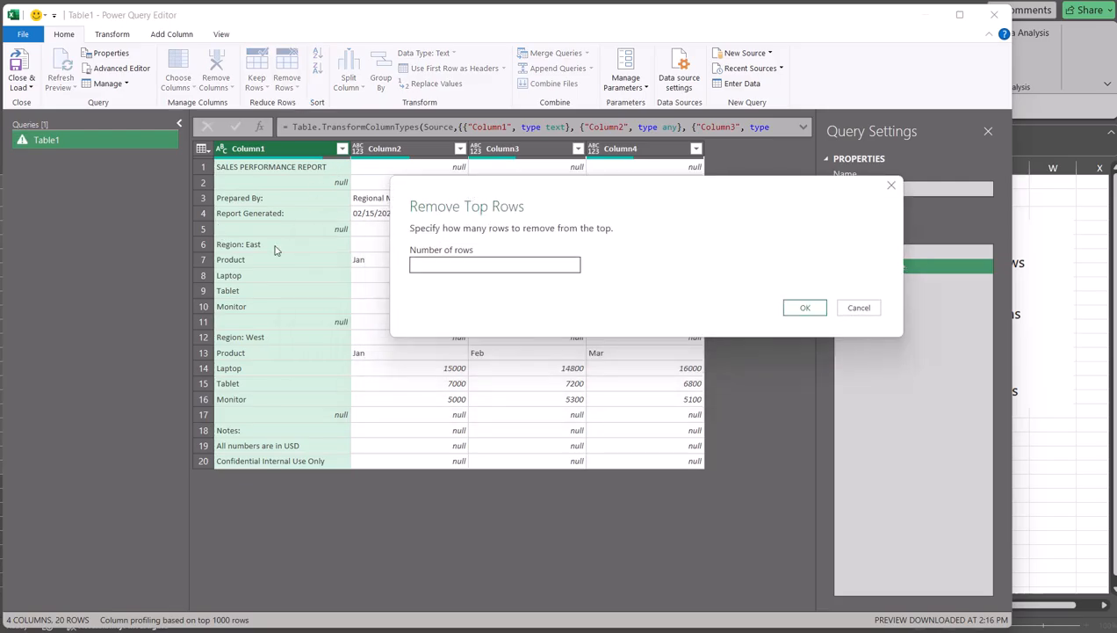
{"action": "left_click_drag", "start_coordinate": [472, 189], "coordinate": [453, 266]}
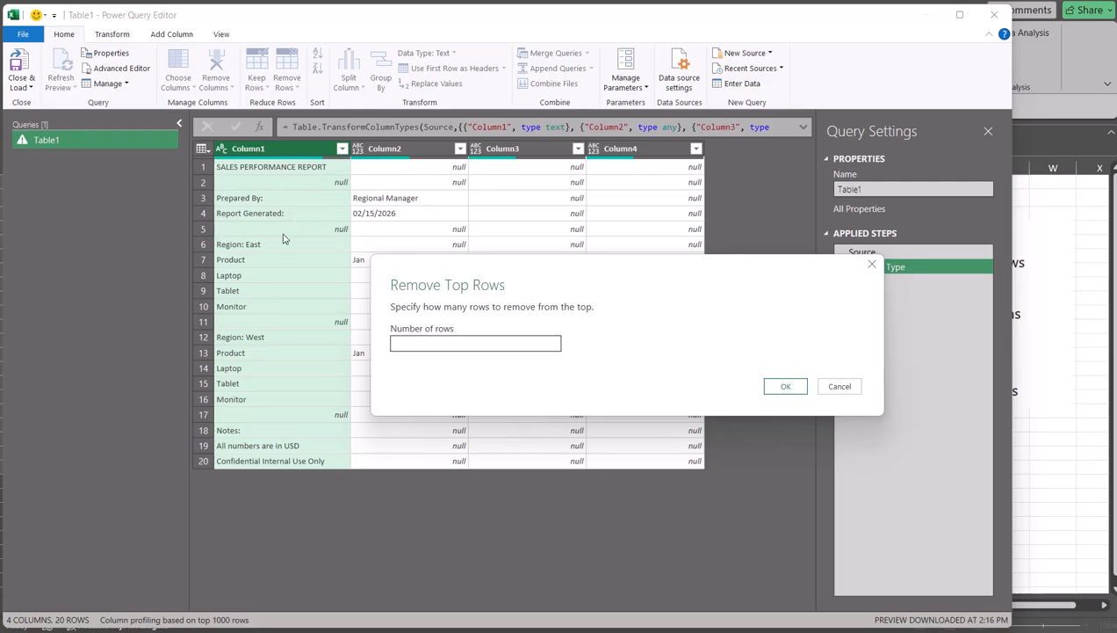
{"action": "left_click_drag", "start_coordinate": [457, 275], "coordinate": [446, 151]}
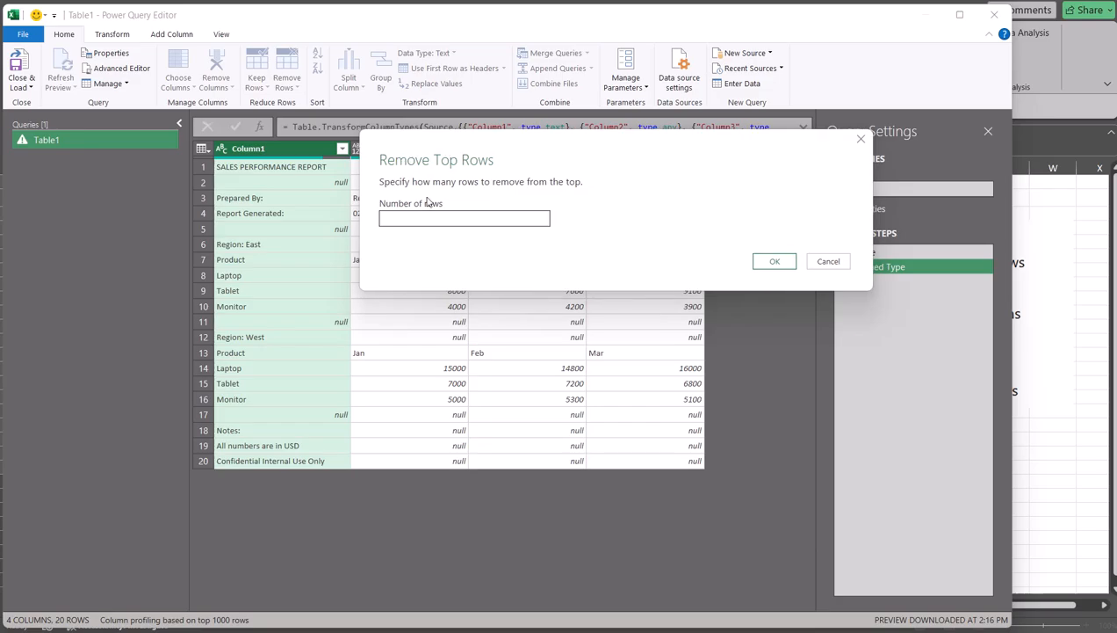
{"action": "type", "text": "6"}
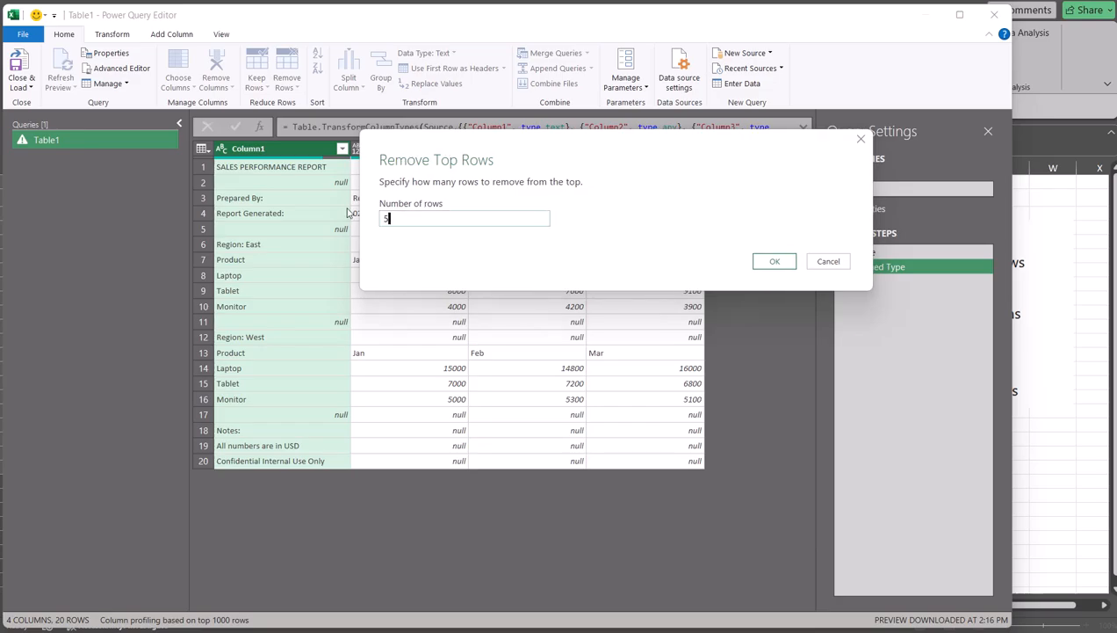
{"action": "left_click", "coordinate": [794, 264]}
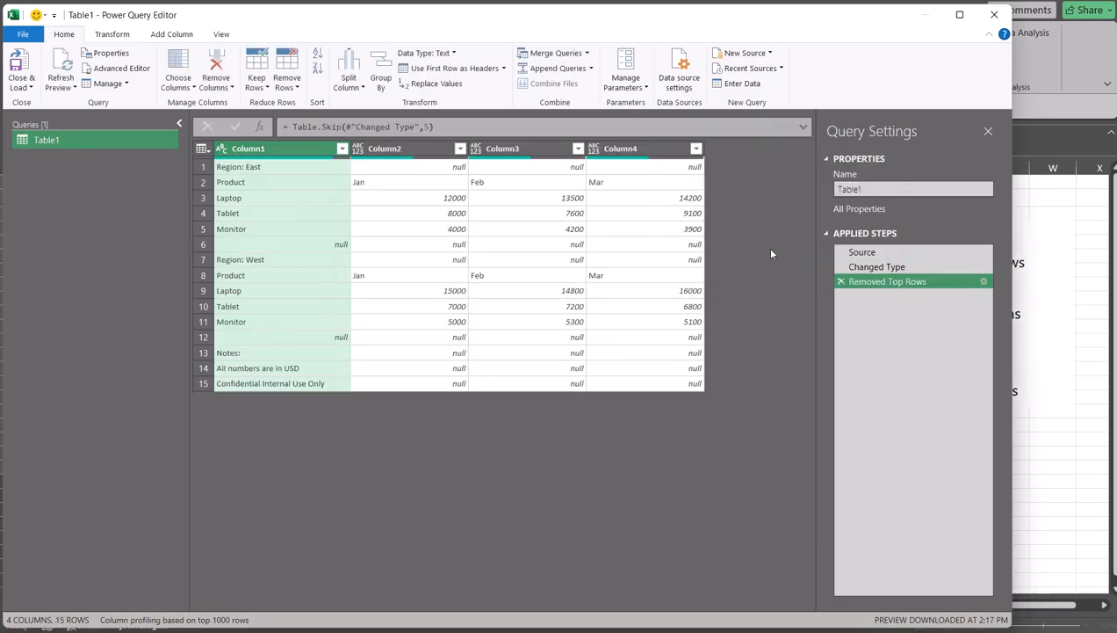
- Remove the bottom 3 rows containing the notes, plus all blank rows, from the query
{"action": "left_click", "coordinate": [299, 143]}
{"action": "left_click", "coordinate": [297, 87]}
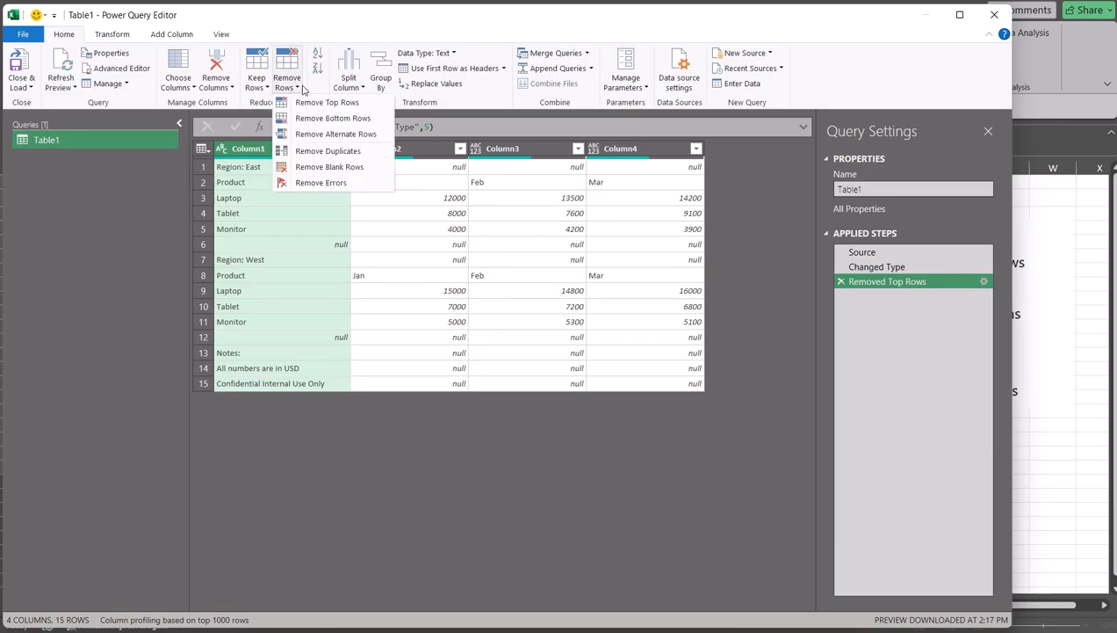
{"action": "left_click", "coordinate": [314, 120]}
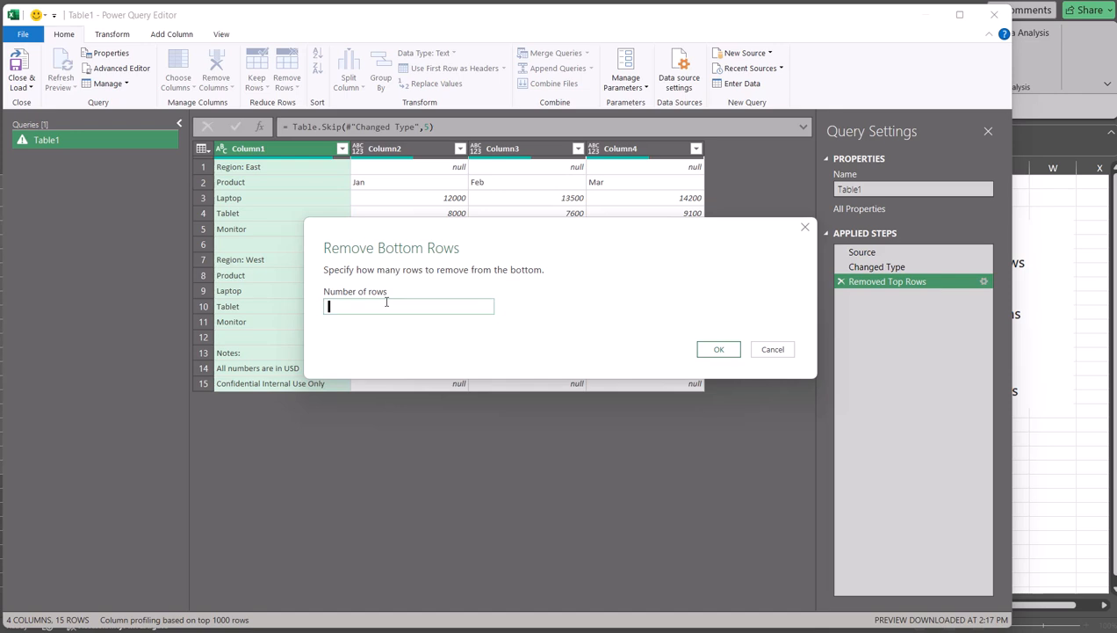
{"action": "type", "text": "3"}
{"action": "left_click", "coordinate": [717, 349]}
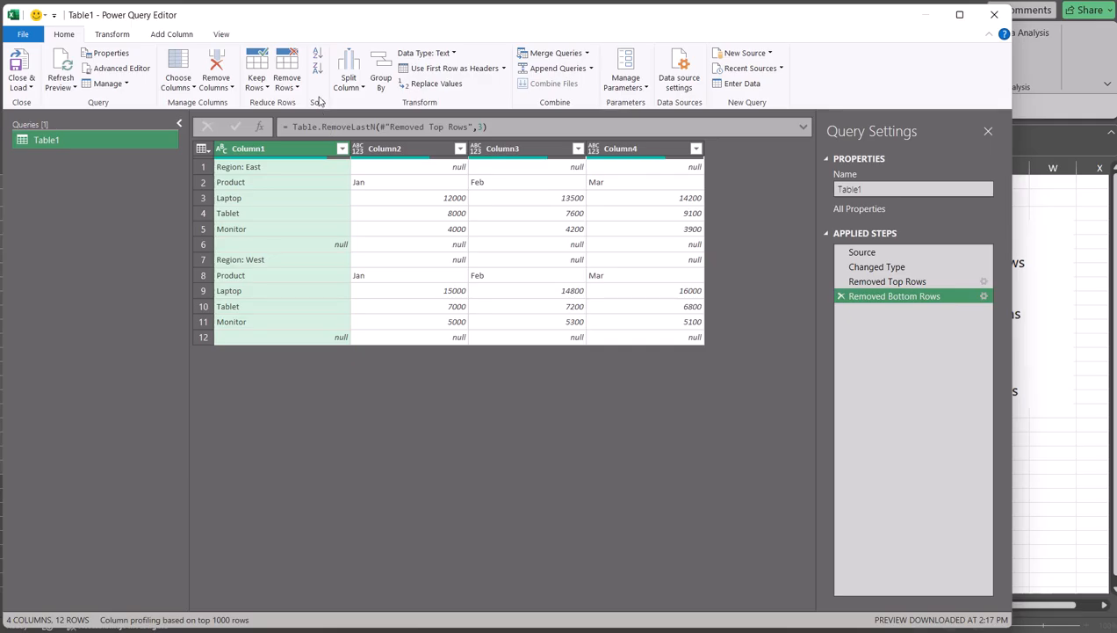
{"action": "left_click", "coordinate": [294, 85]}
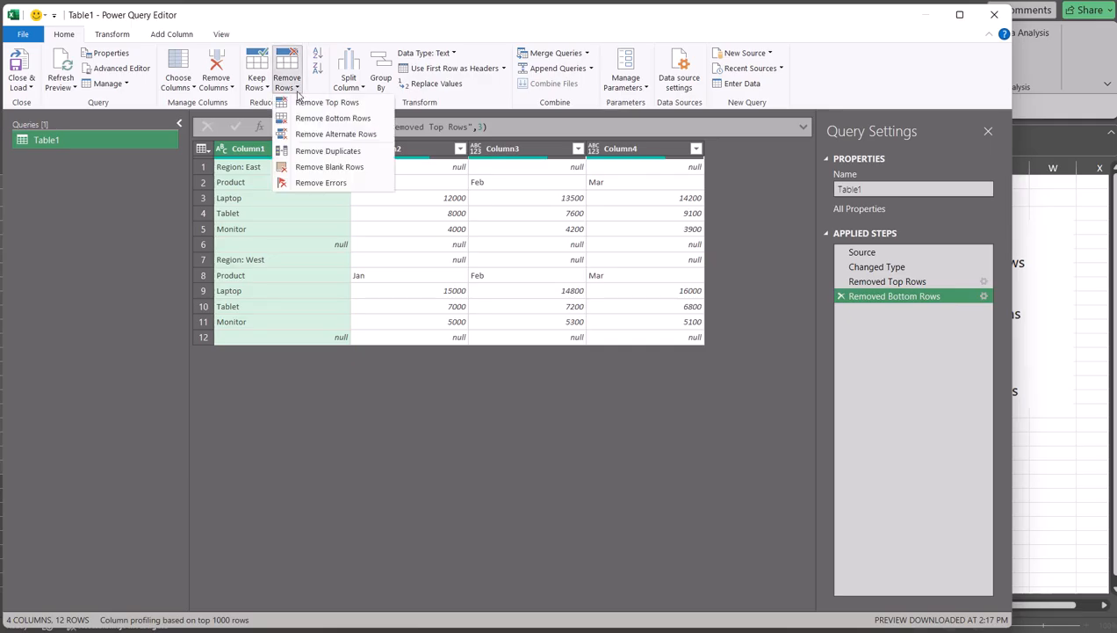
{"action": "left_click", "coordinate": [348, 167]}
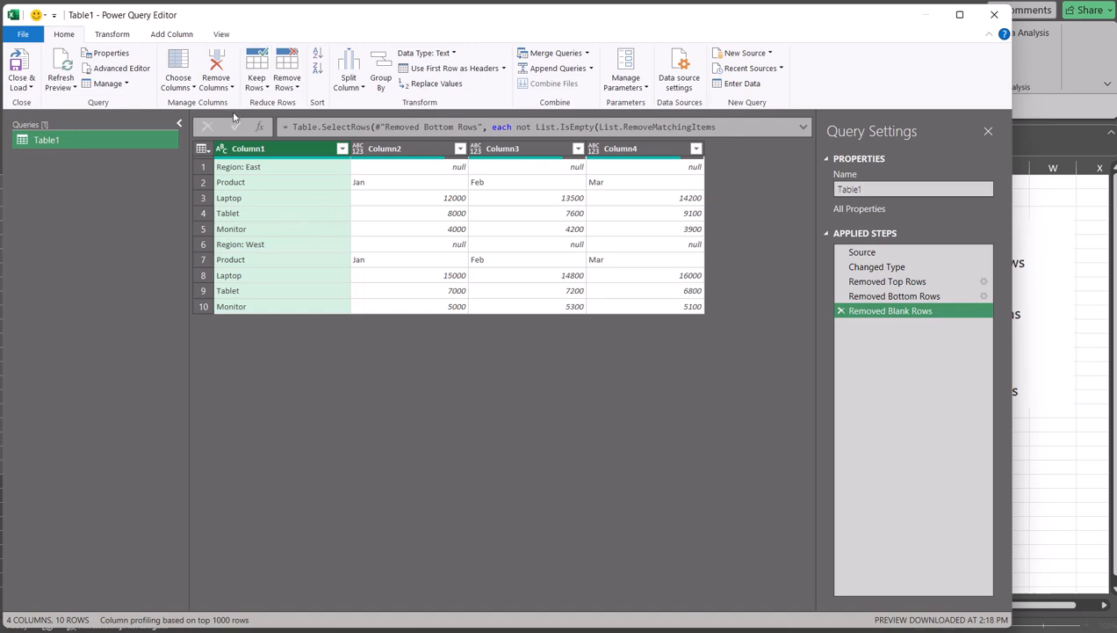
- Start a custom column with an if formula that uses Text.StartsWith to test whether [Column1] begins with "Region"
{"action": "left_click", "coordinate": [182, 36]}
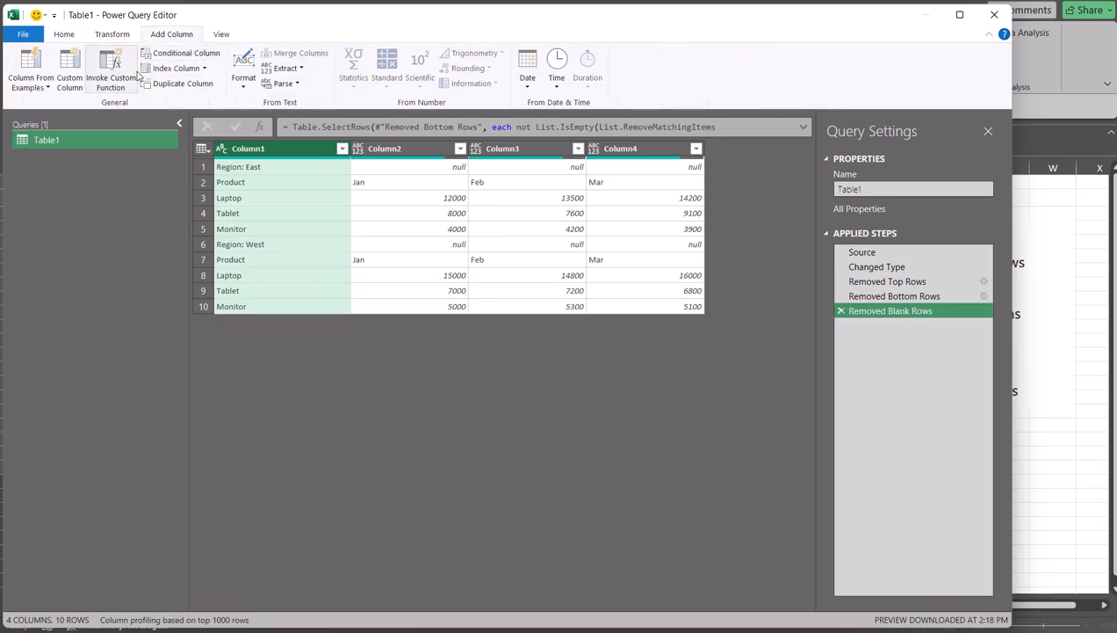
{"action": "left_click", "coordinate": [74, 61]}
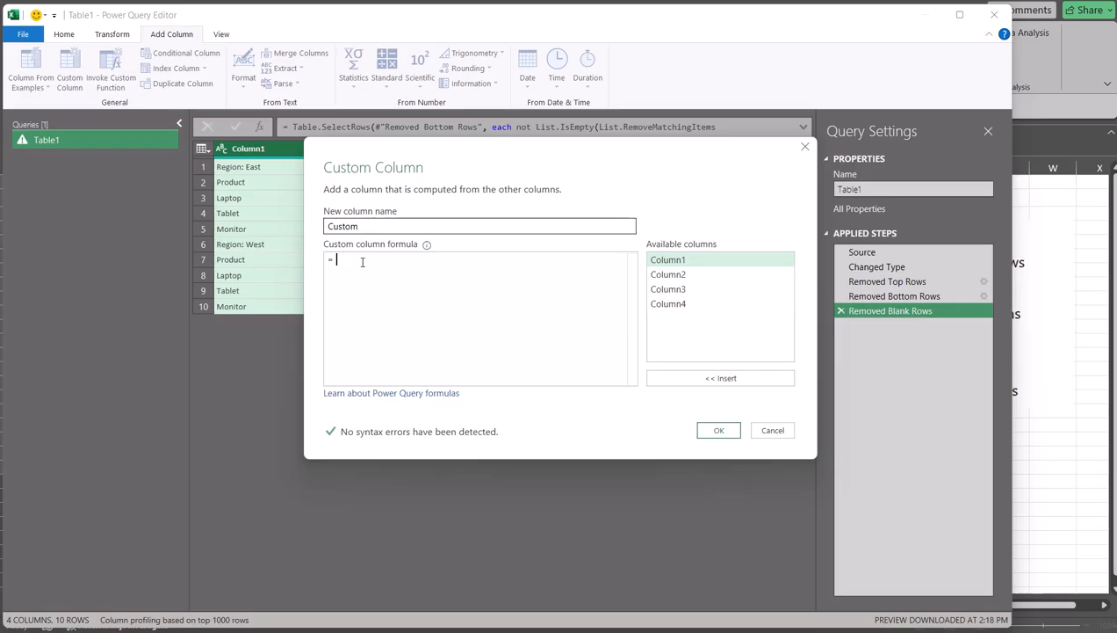
{"action": "type", "text": "if"}
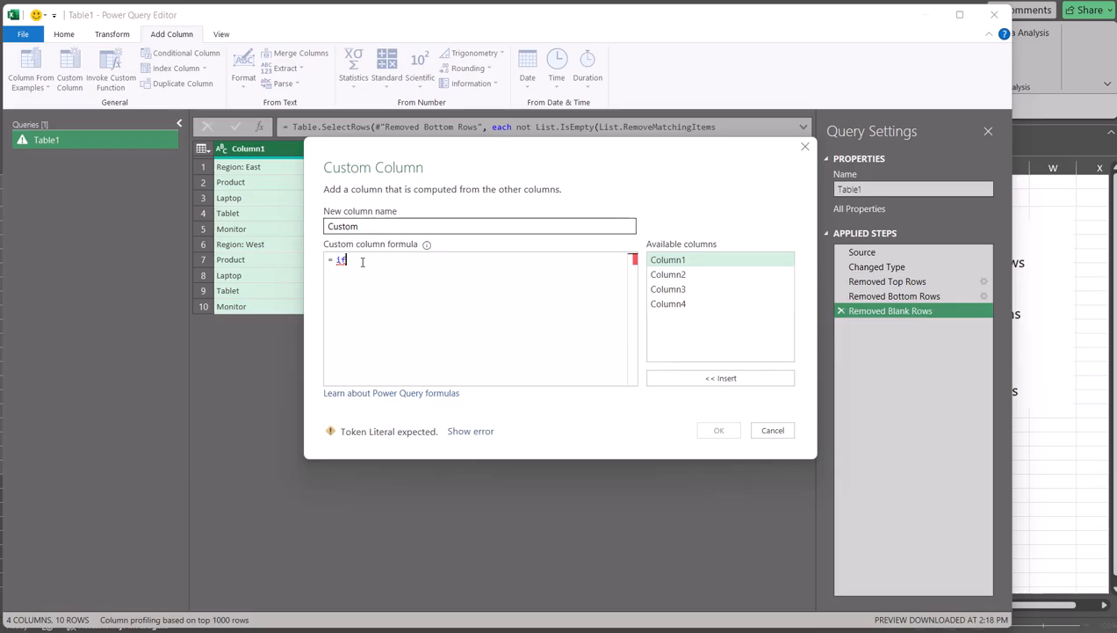
{"action": "type", "text": " Text"}
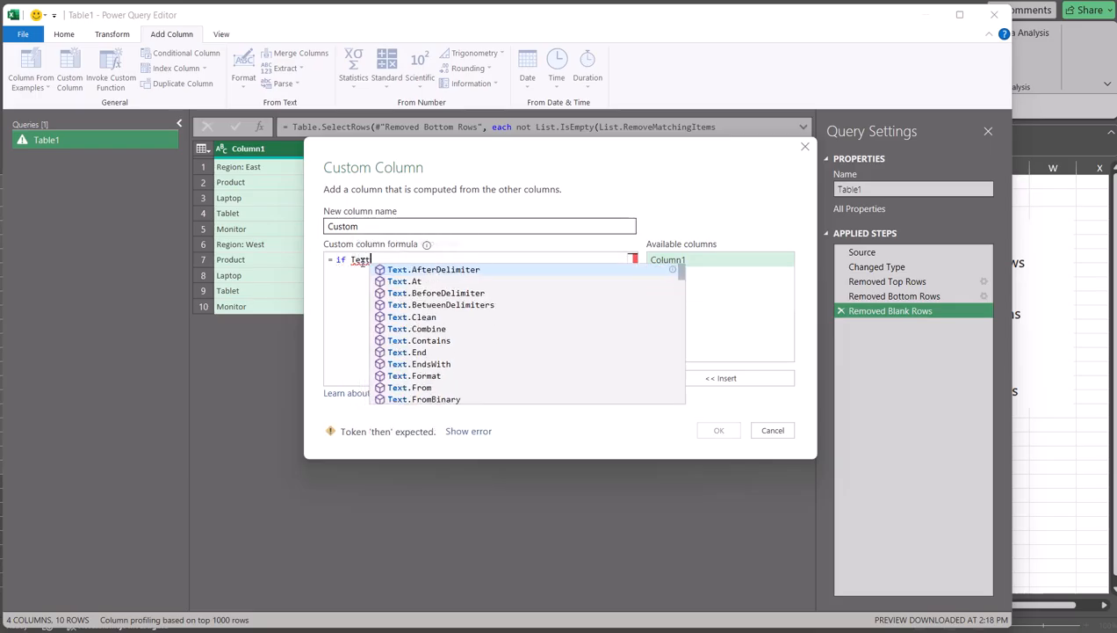
{"action": "type", "text": ".st"}
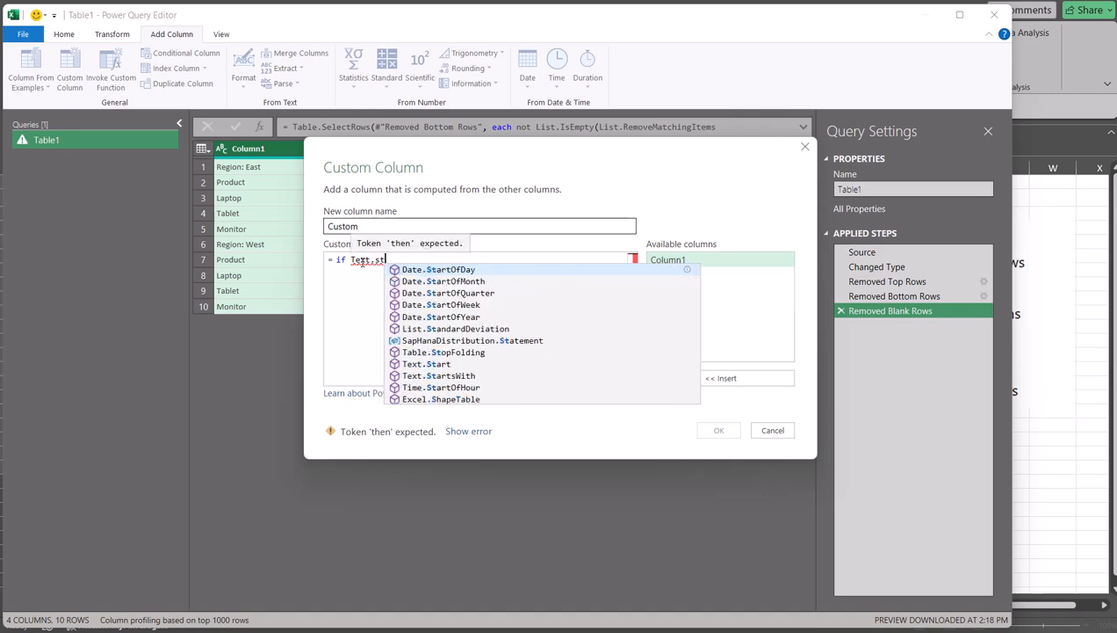
{"action": "type", "text": "artsw"}
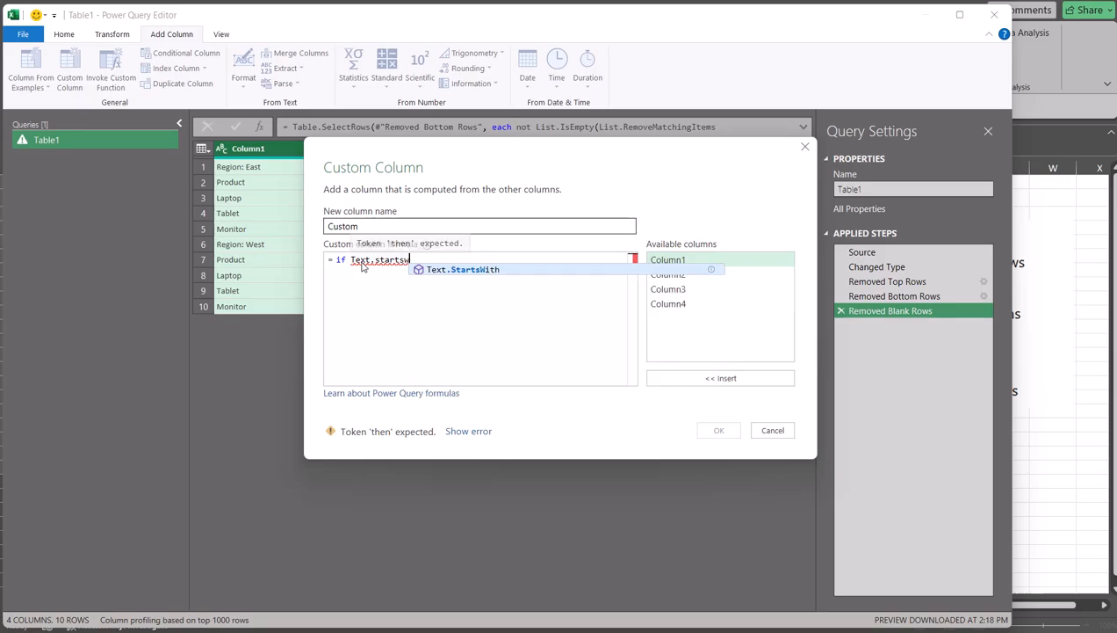
{"action": "key", "text": "Tab"}
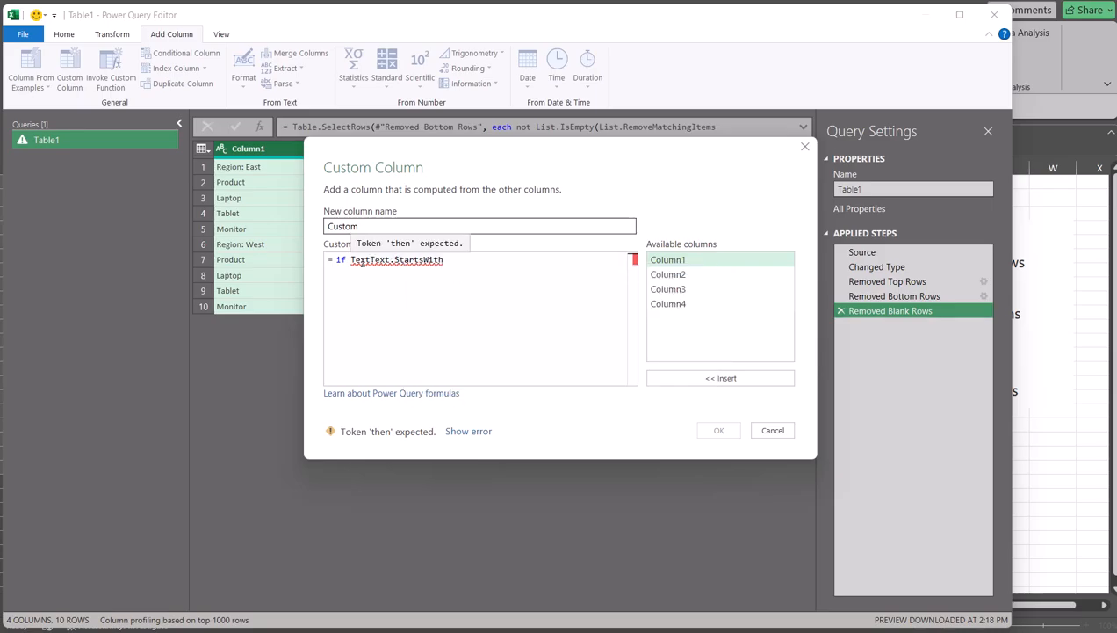
{"action": "type", "text": "("}
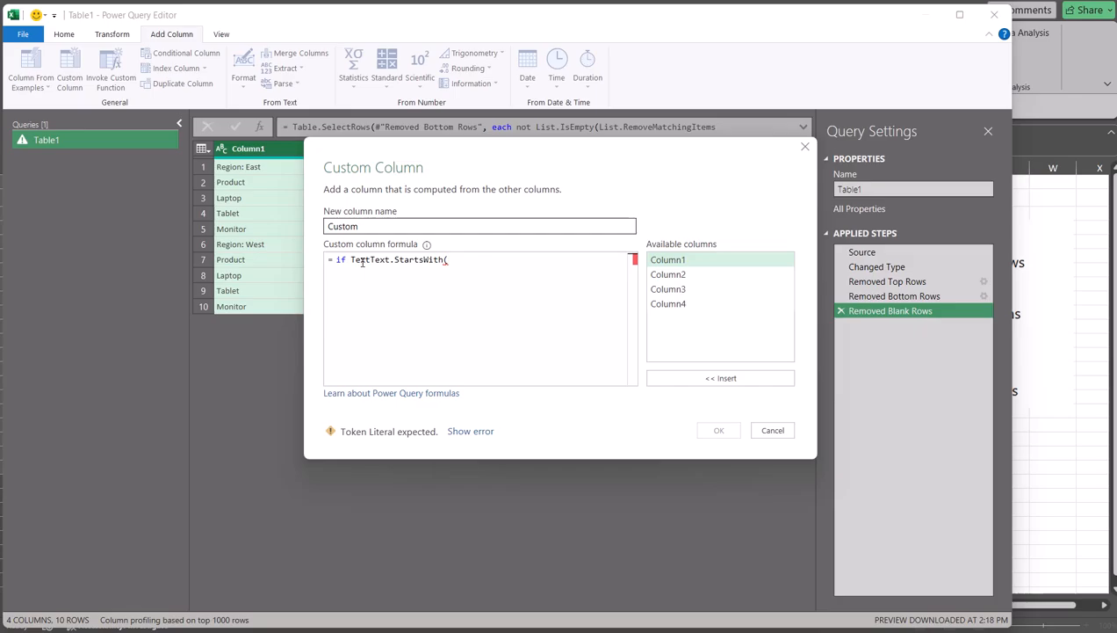
{"action": "type", "text": "["}
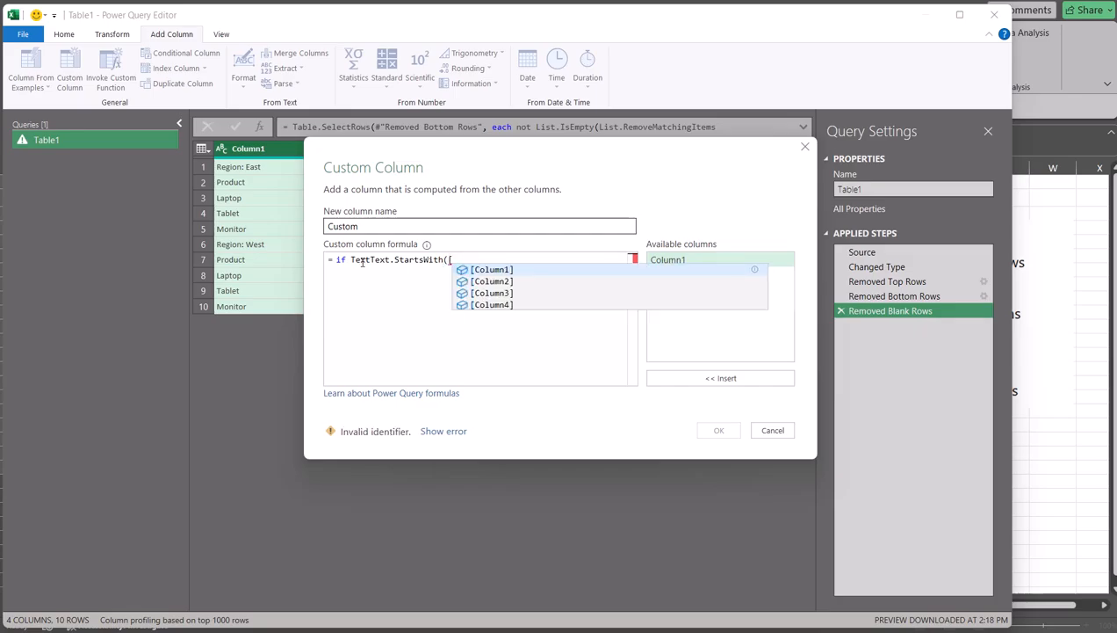
{"action": "key", "text": "Tab"}
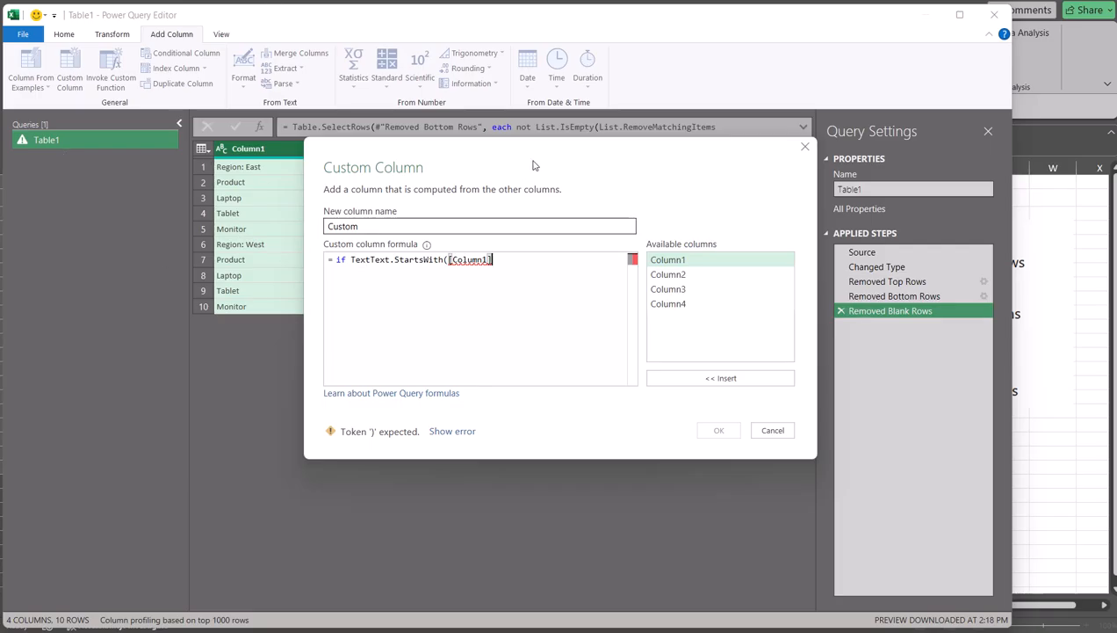
{"action": "type", "text": ",f"}
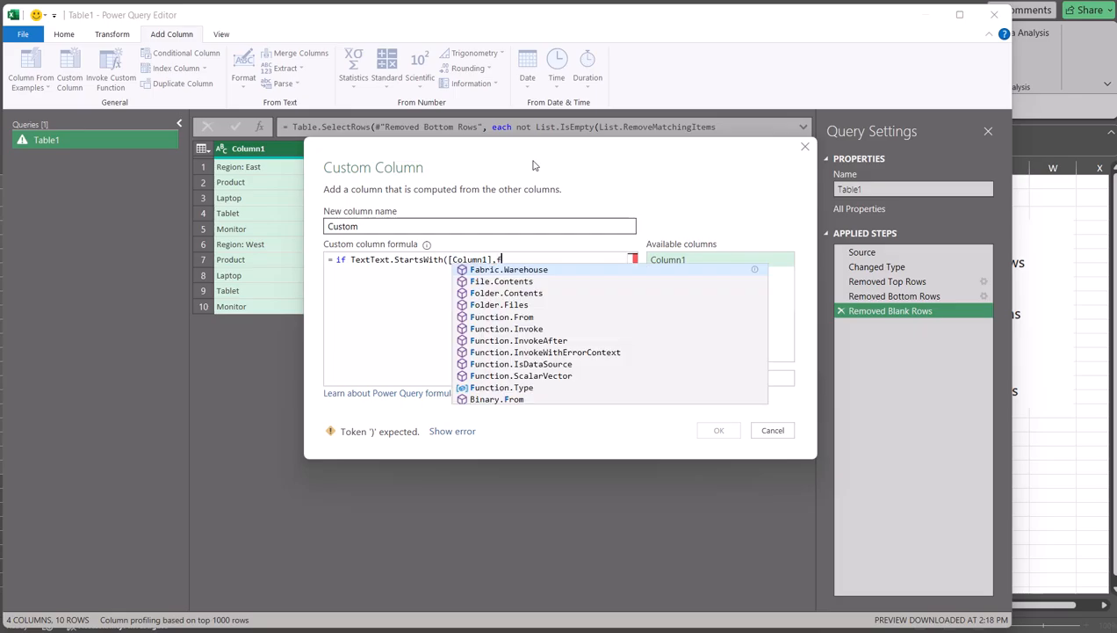
{"action": "key", "text": "BackSpace"}
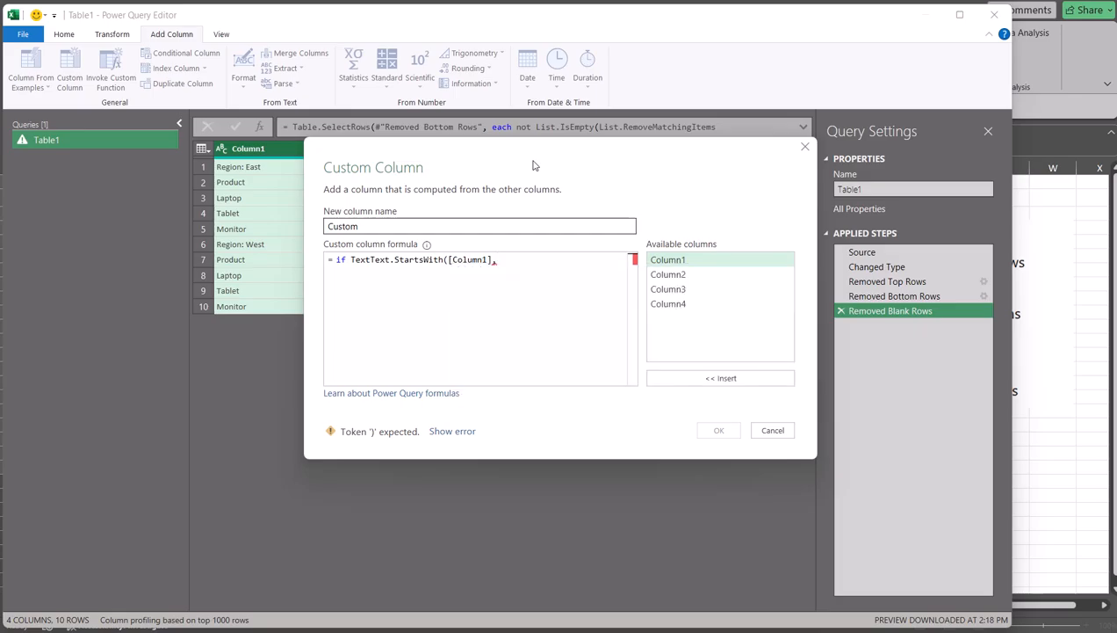
{"action": "type", "text": "\"Region\")"}
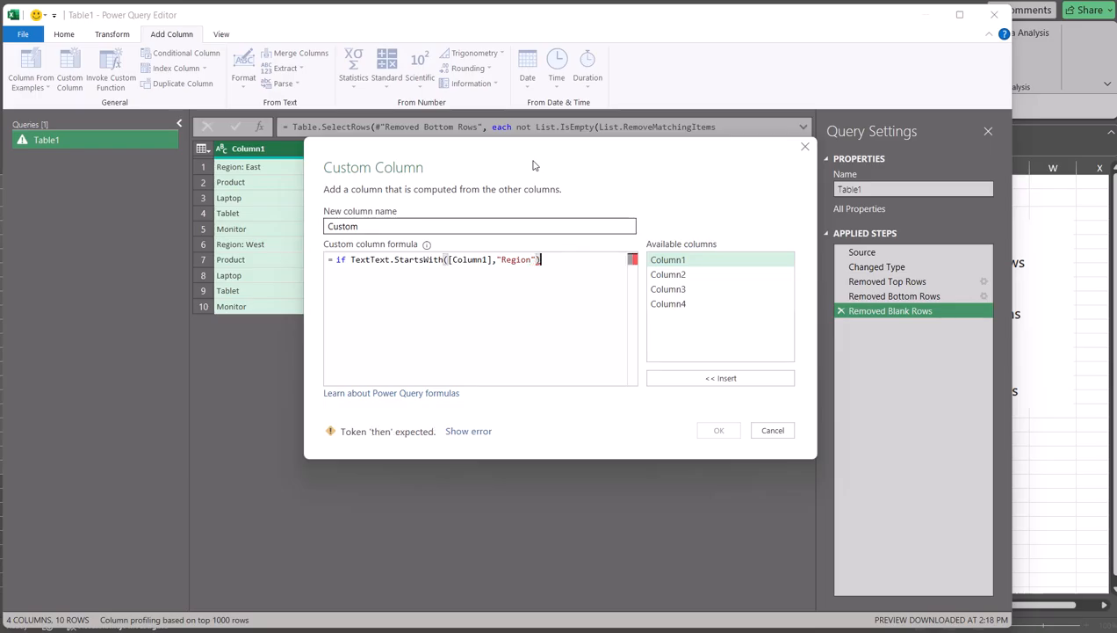
- Delete the duplicated "Text" in front of the StartsWith function in the custom column formula
{"action": "left_click", "coordinate": [372, 261]}
{"action": "key", "text": "BackSpace"}
{"action": "key", "text": "BackSpace"}
{"action": "key", "text": "BackSpace"}
{"action": "key", "text": "BackSpace"}
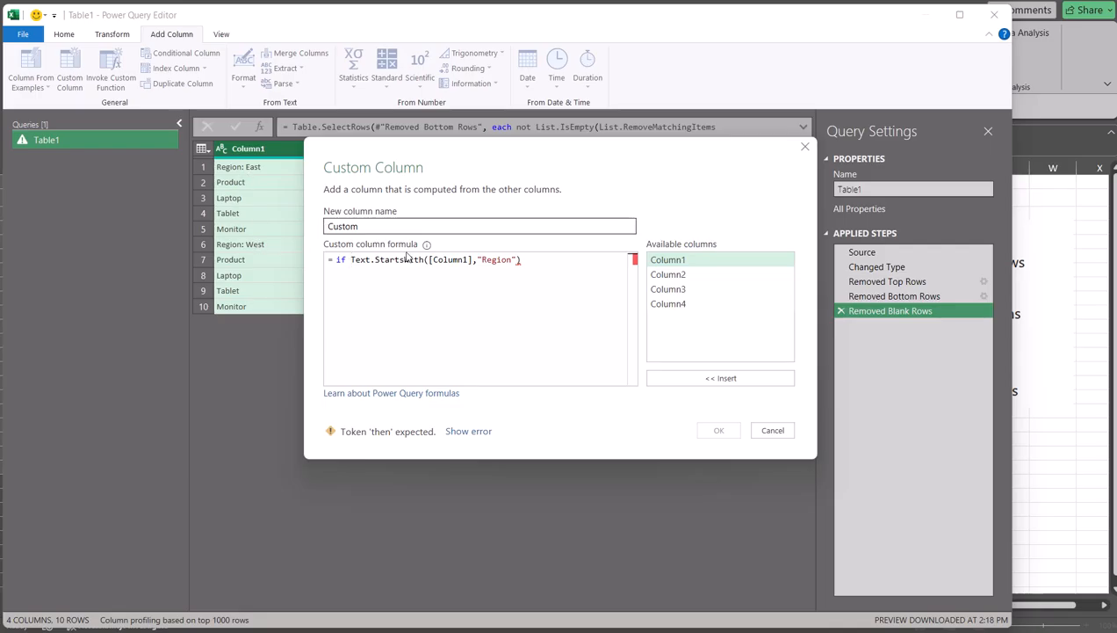
- Complete the custom column formula with then [Column1] else null after the Text.StartsWith test, and create the column
{"action": "left_click", "coordinate": [532, 261]}
{"action": "type", "text": "then"}
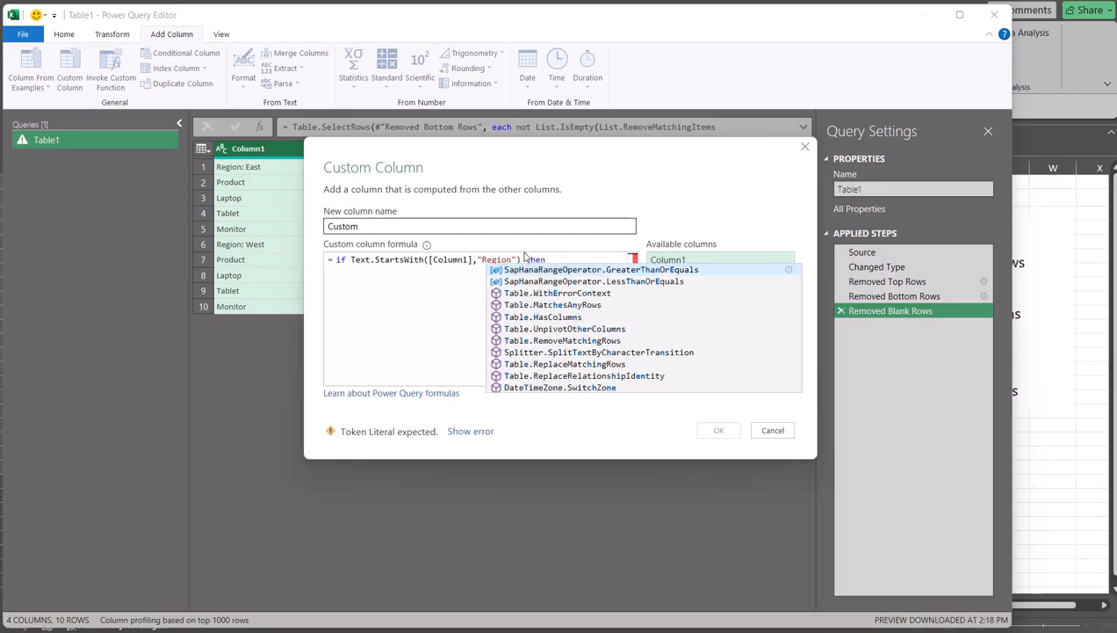
{"action": "type", "text": "["}
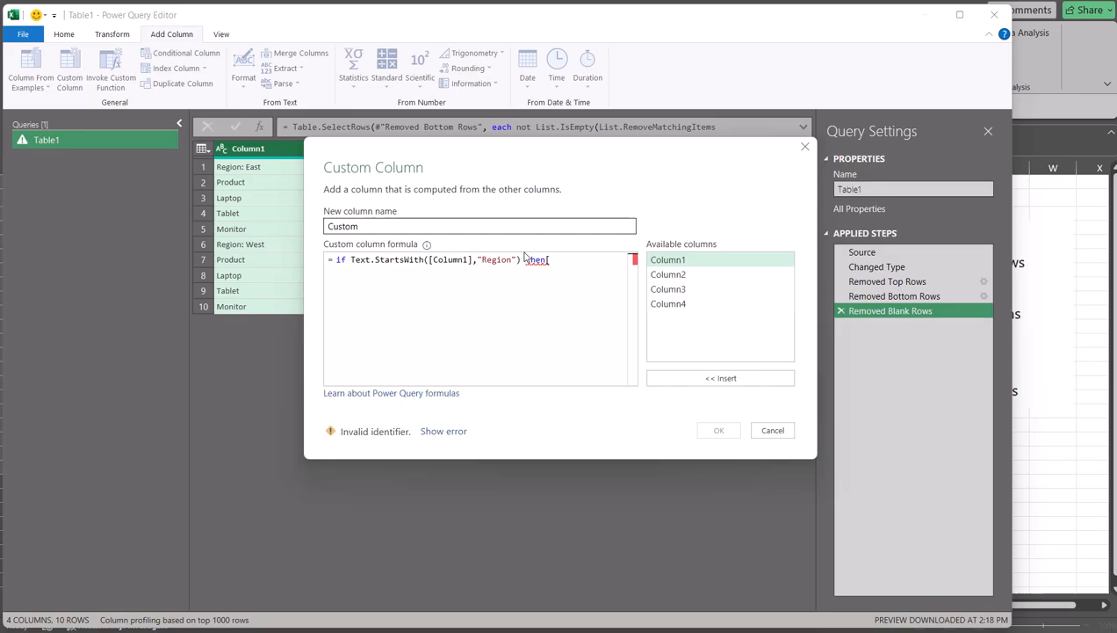
{"action": "type", "text": "Col"}
{"action": "key", "text": "Tab"}
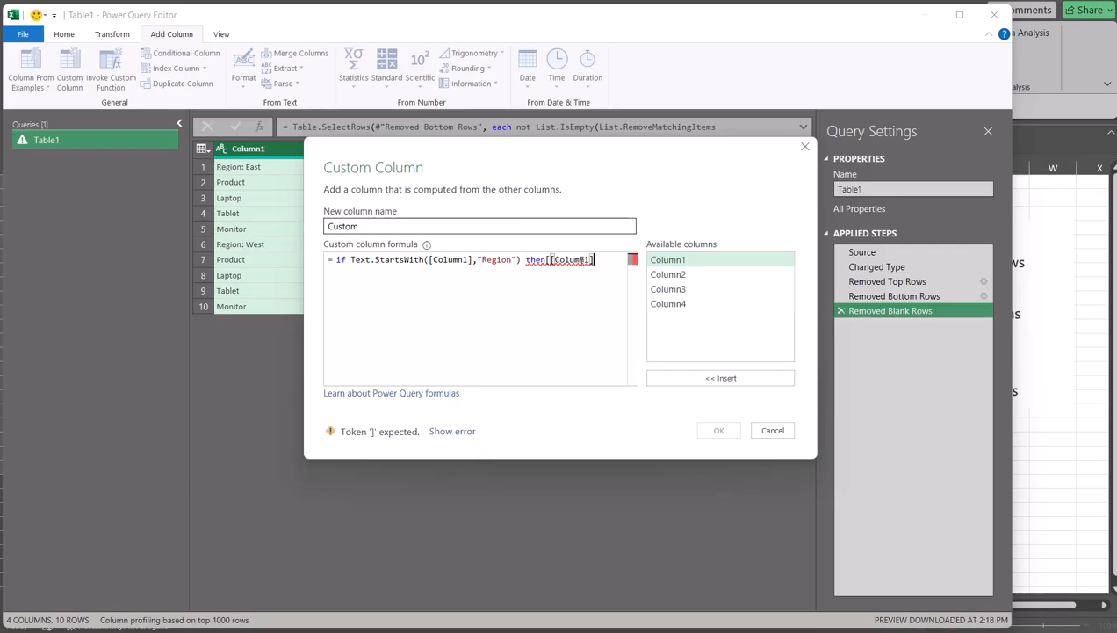
{"action": "left_click", "coordinate": [550, 261]}
{"action": "key", "text": "BackSpace"}
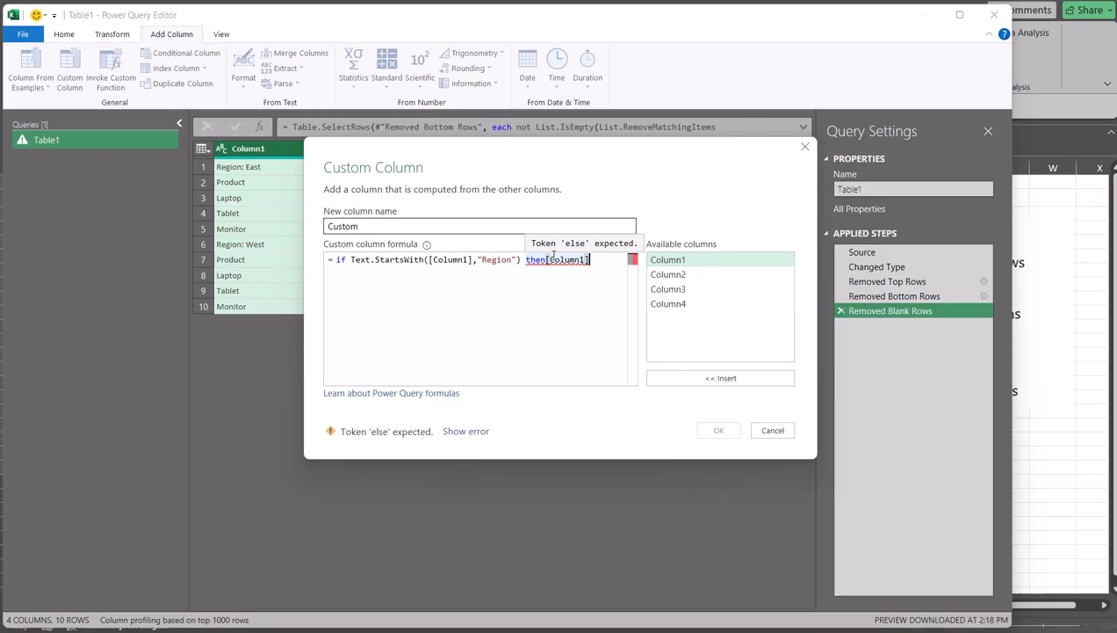
{"action": "key", "text": "End"}
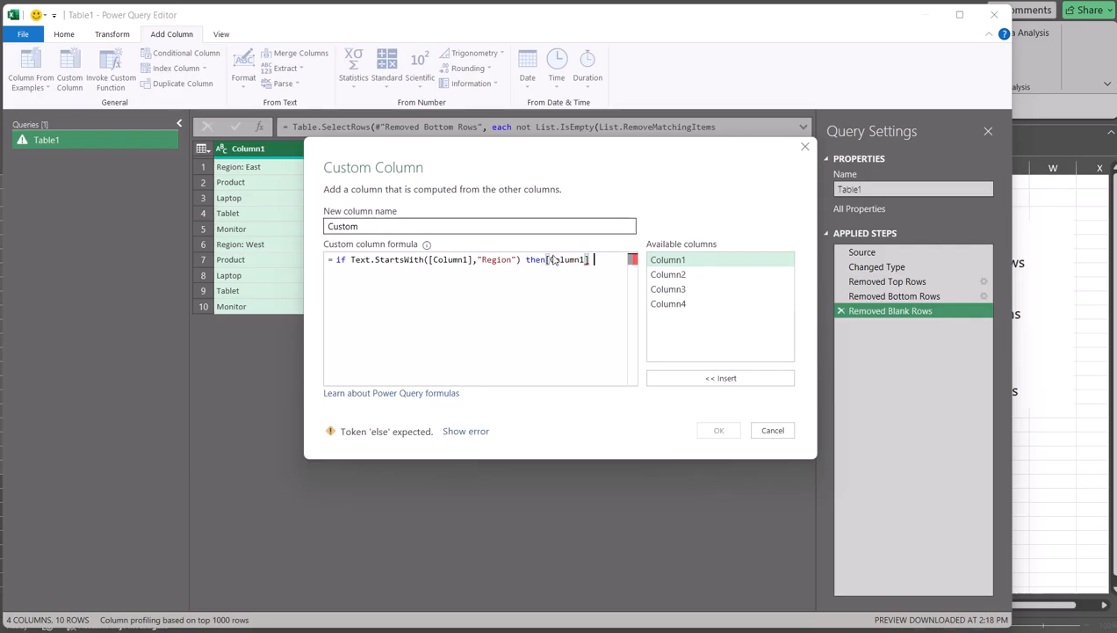
{"action": "type", "text": "else null"}
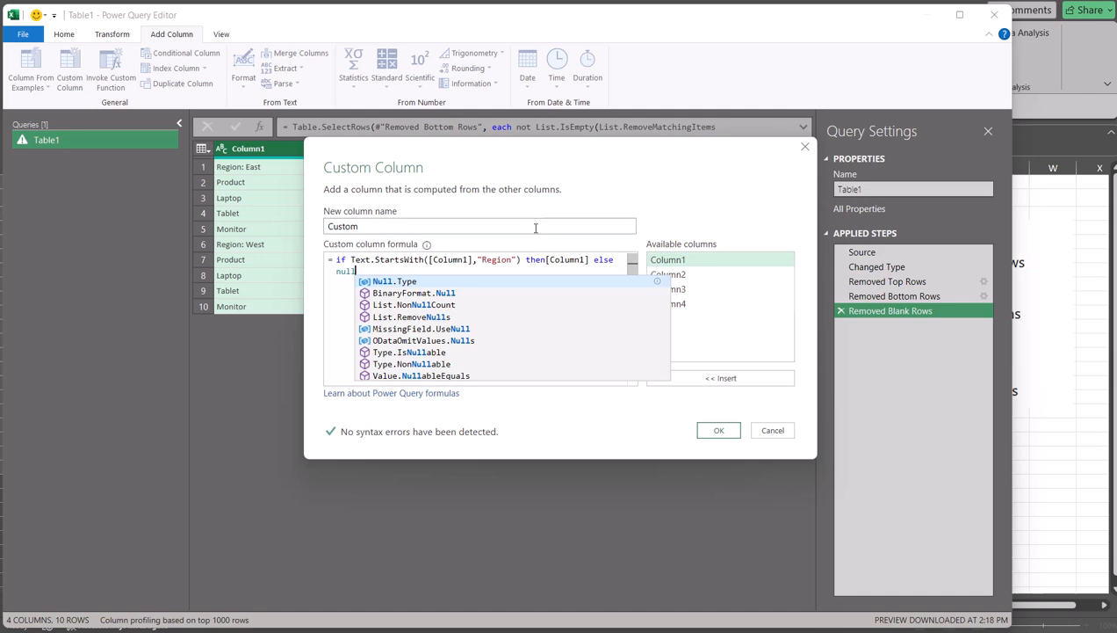
{"action": "left_click", "coordinate": [719, 430]}
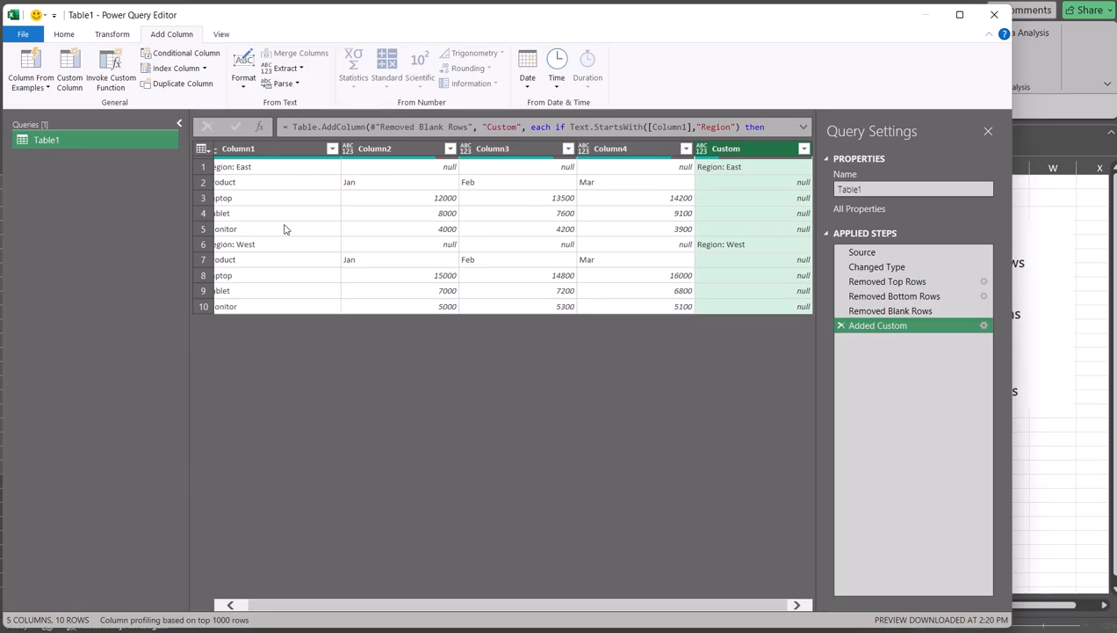
- Fill the region labels in the Custom column down over the null cells
{"action": "left_click", "coordinate": [255, 167]}
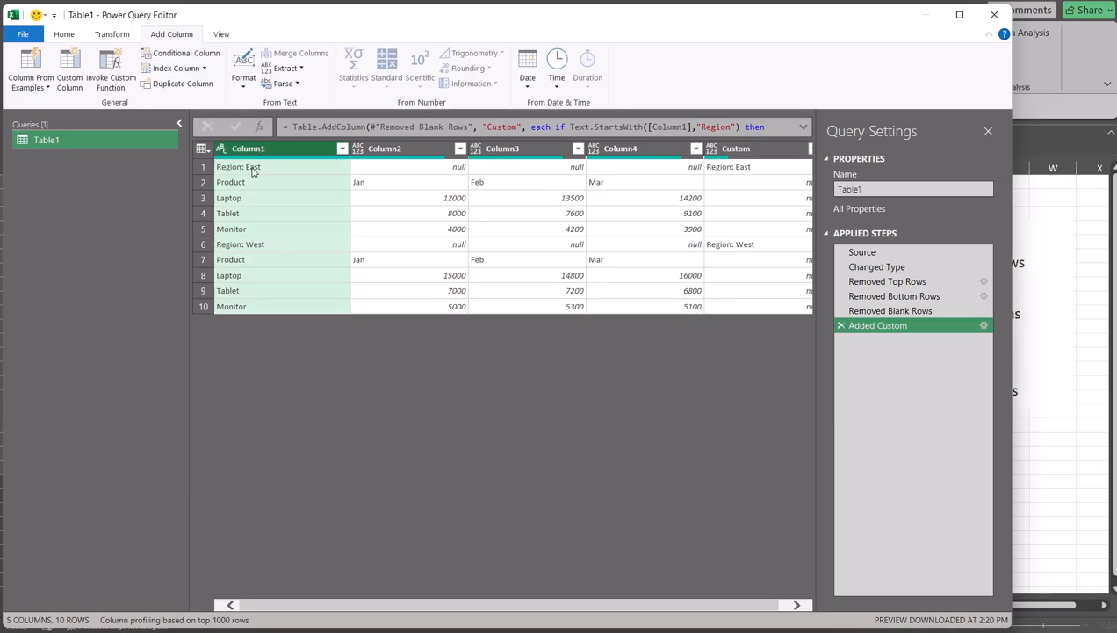
{"action": "left_click", "coordinate": [755, 168]}
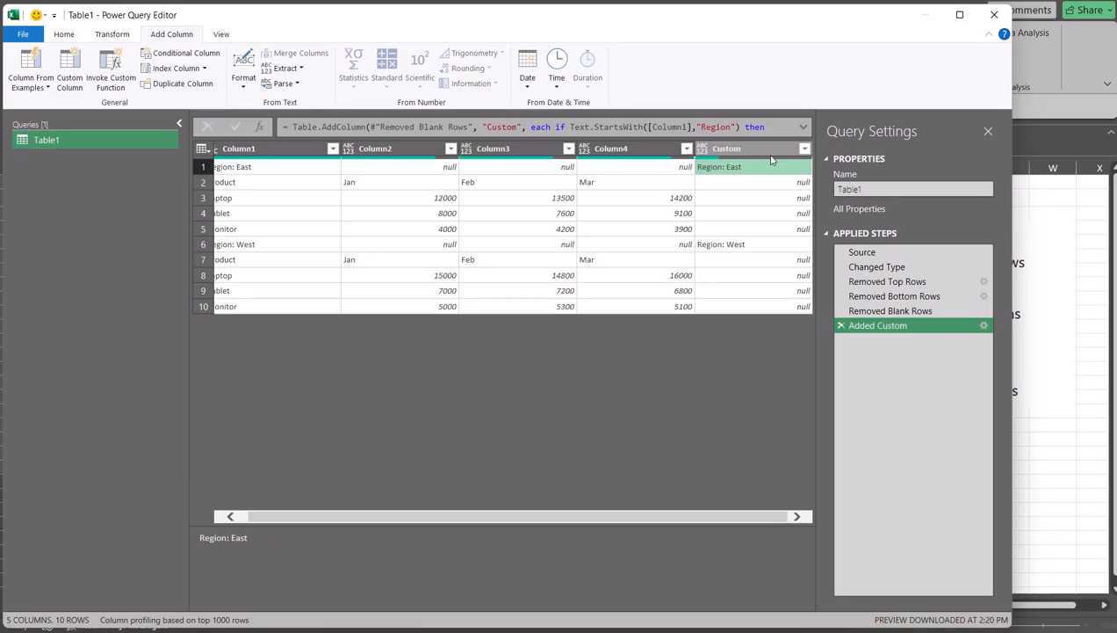
{"action": "left_click", "coordinate": [762, 152]}
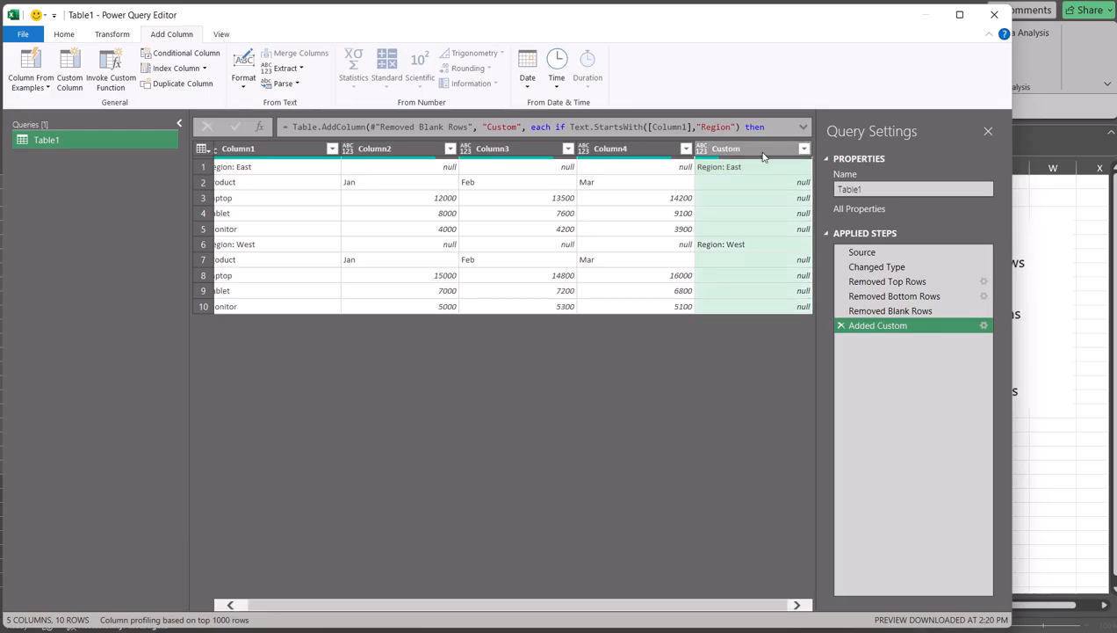
{"action": "right_click", "coordinate": [762, 154]}
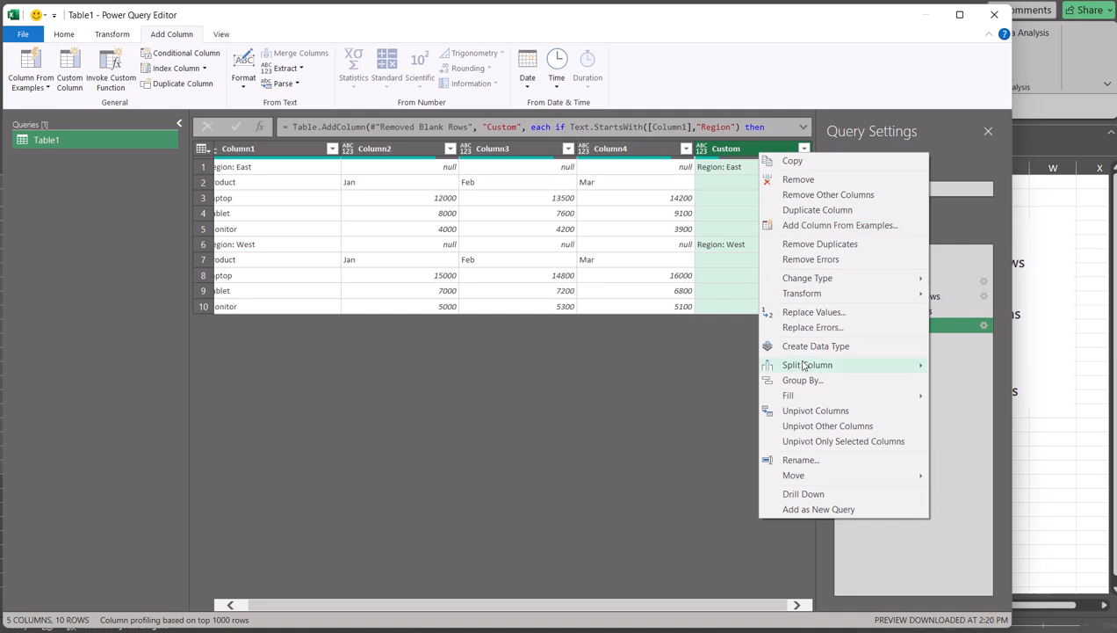
{"action": "mouse_move", "coordinate": [802, 399]}
{"action": "left_click", "coordinate": [962, 395]}
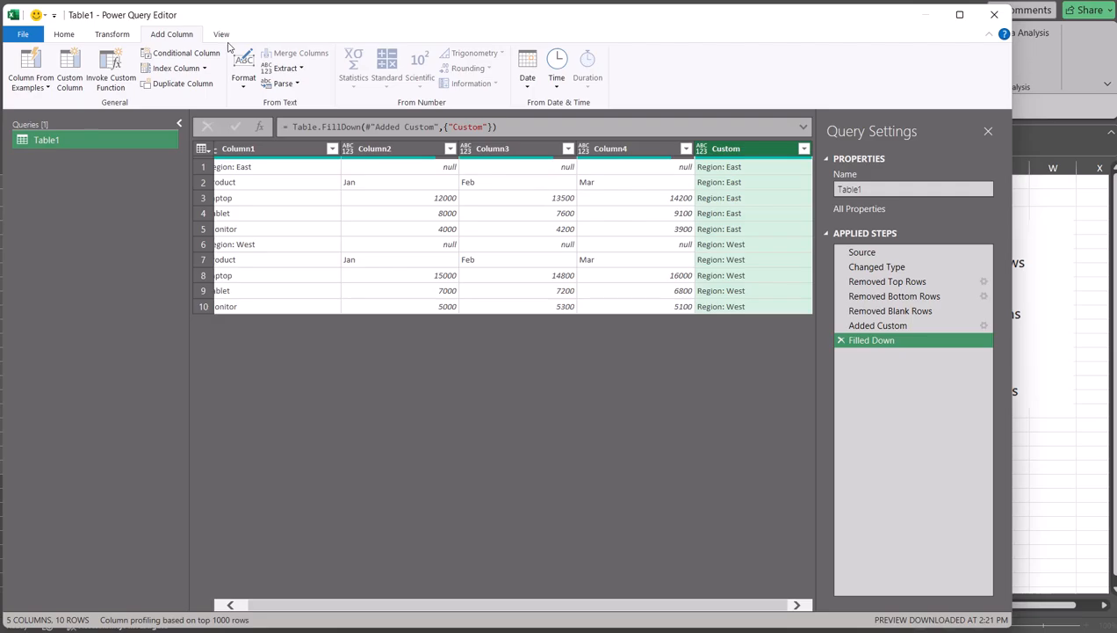
- Reduce the Custom column to the text after the delimiter ": " (colon and space)
{"action": "left_click", "coordinate": [117, 35]}
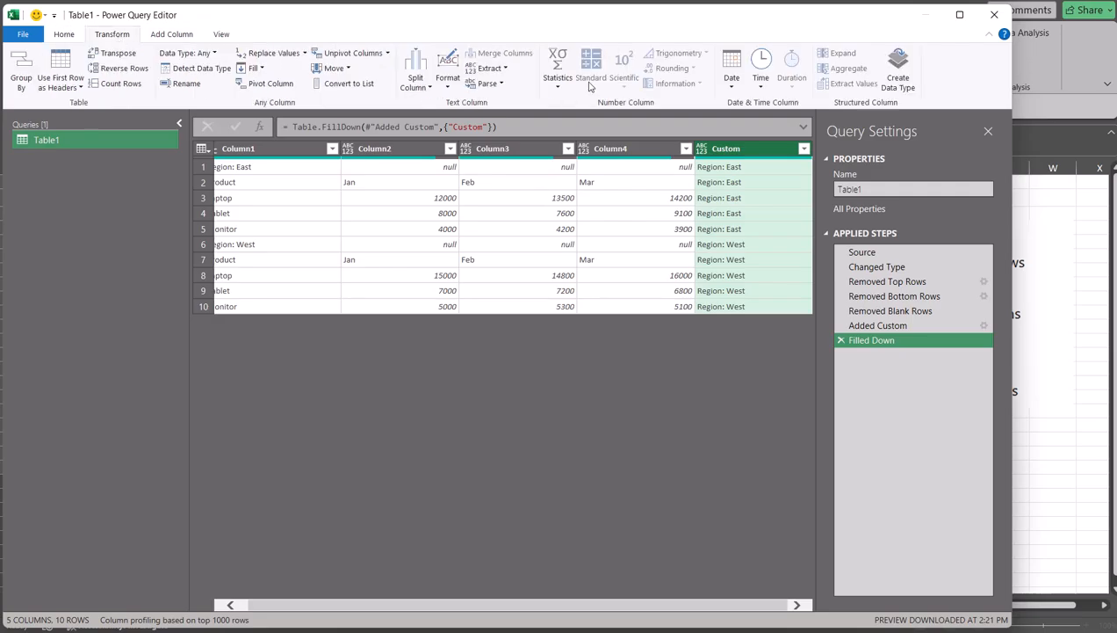
{"action": "left_click", "coordinate": [504, 69]}
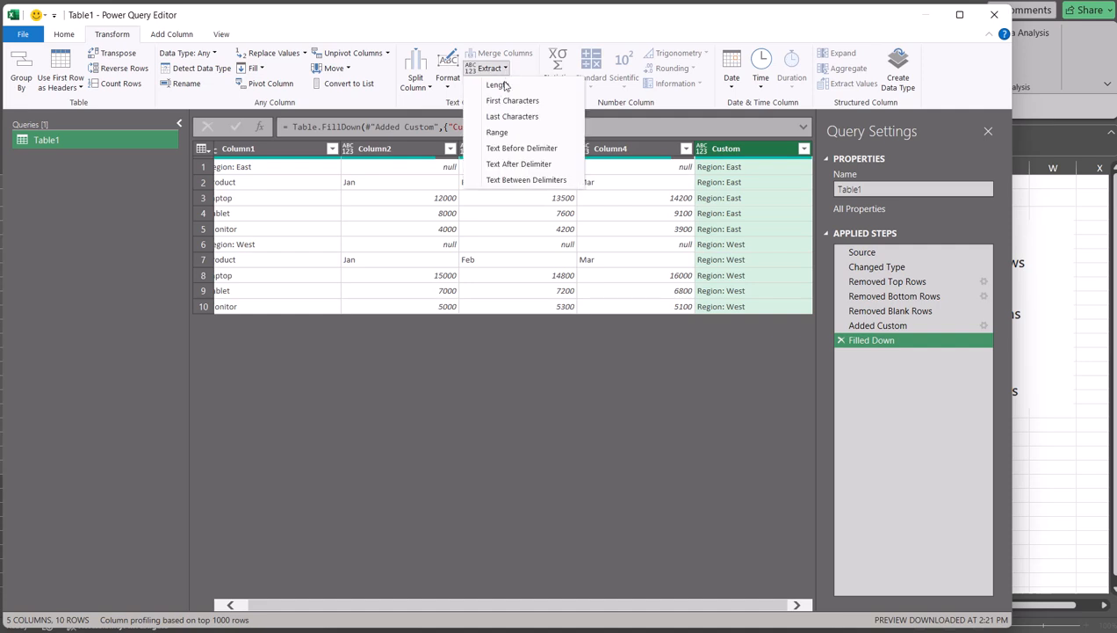
{"action": "left_click", "coordinate": [518, 164]}
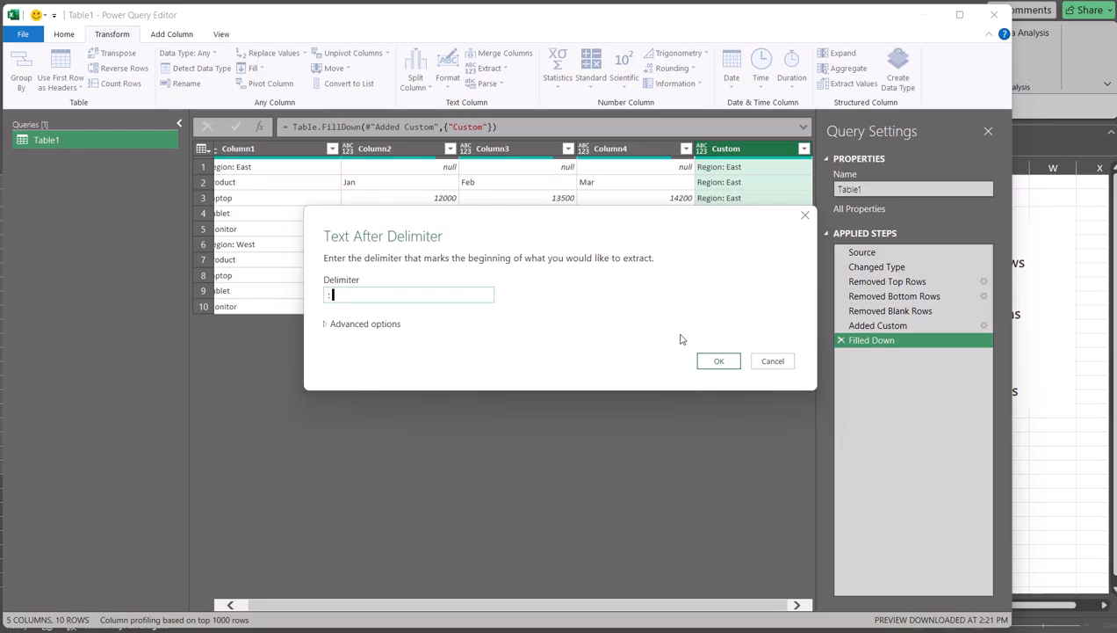
{"action": "left_click", "coordinate": [712, 361]}
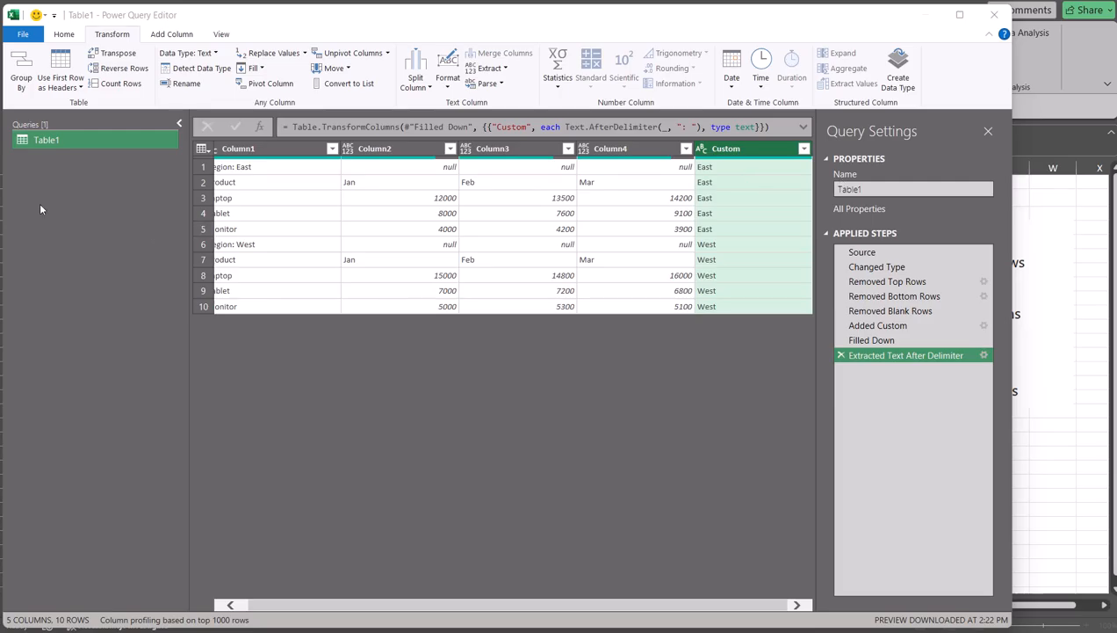
- Remove the top 1 row, containing "Region: East", from the query
{"action": "left_click_drag", "start_coordinate": [639, 606], "coordinate": [501, 579]}
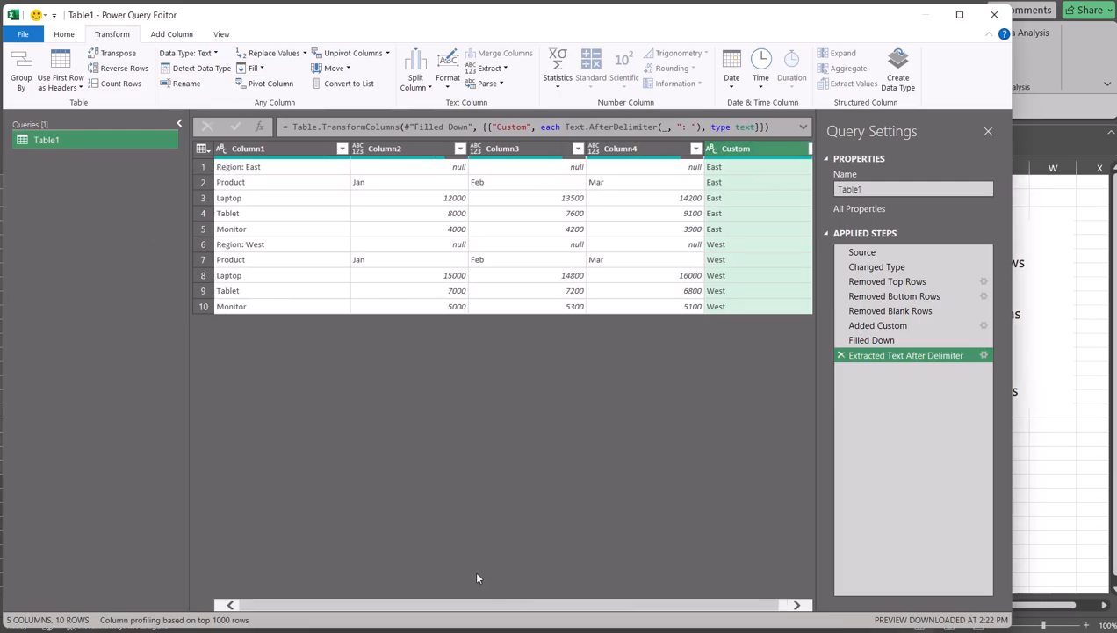
{"action": "left_click", "coordinate": [204, 151]}
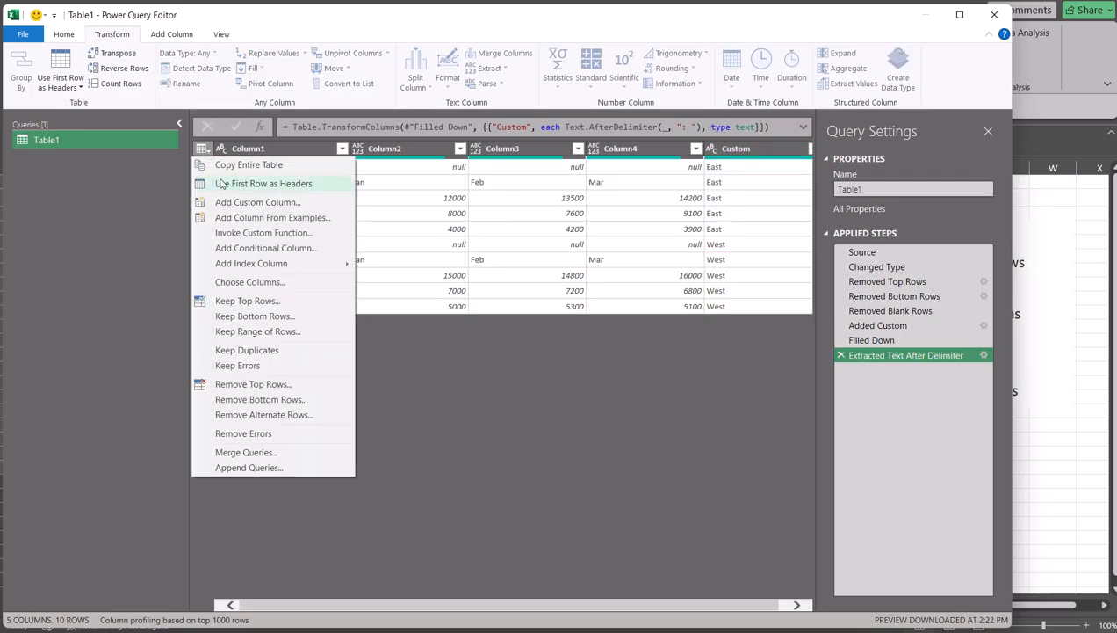
{"action": "left_click", "coordinate": [416, 173]}
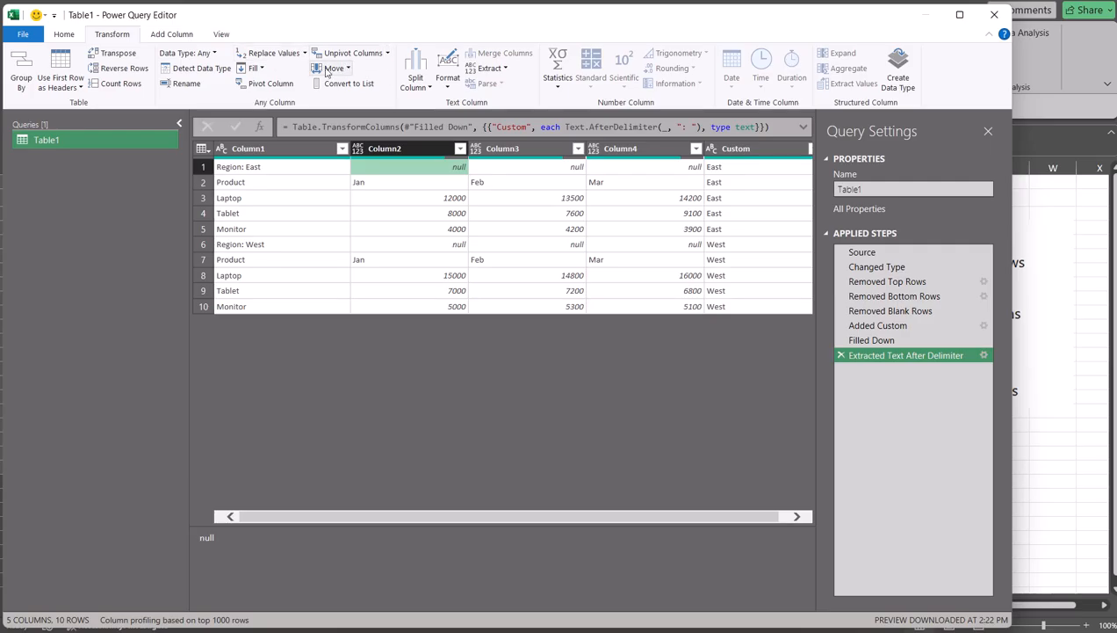
{"action": "left_click", "coordinate": [74, 38]}
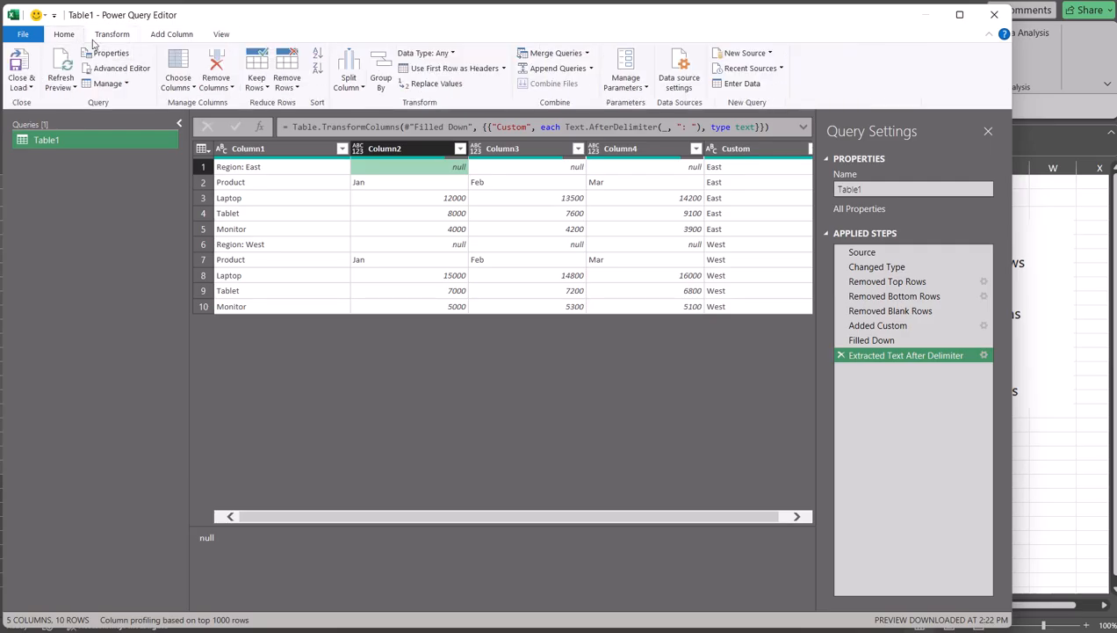
{"action": "left_click", "coordinate": [300, 88]}
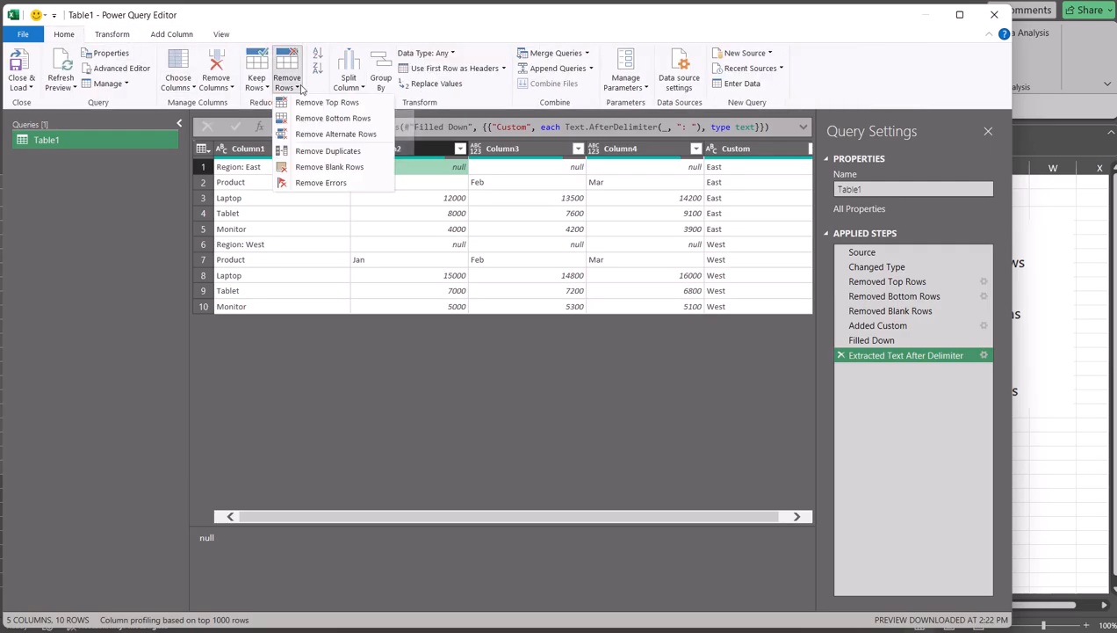
{"action": "left_click", "coordinate": [305, 104]}
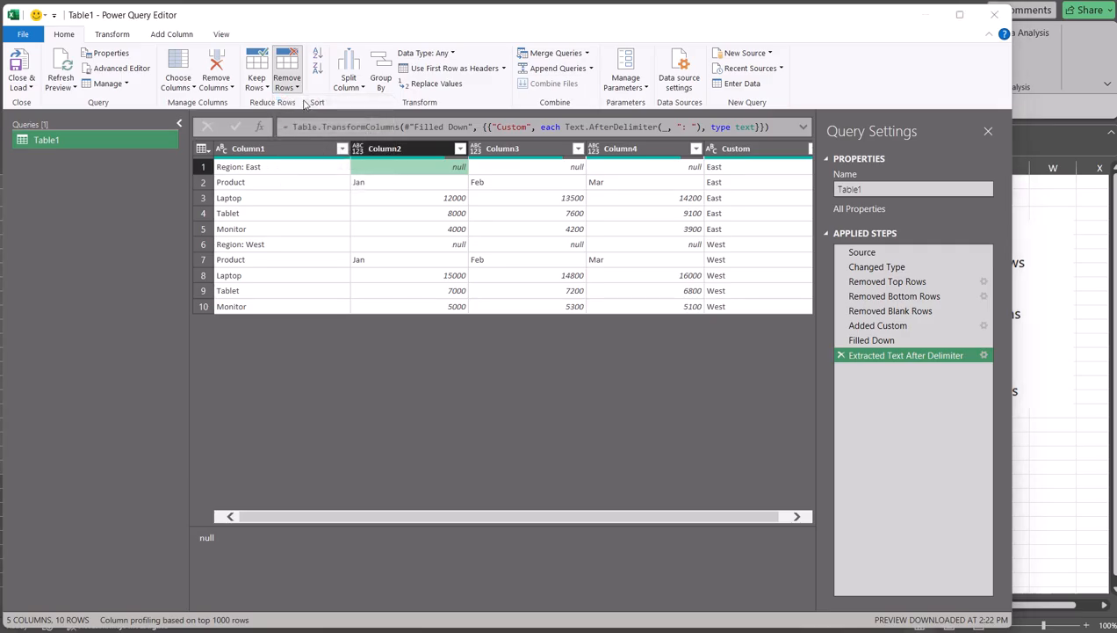
{"action": "type", "text": "1"}
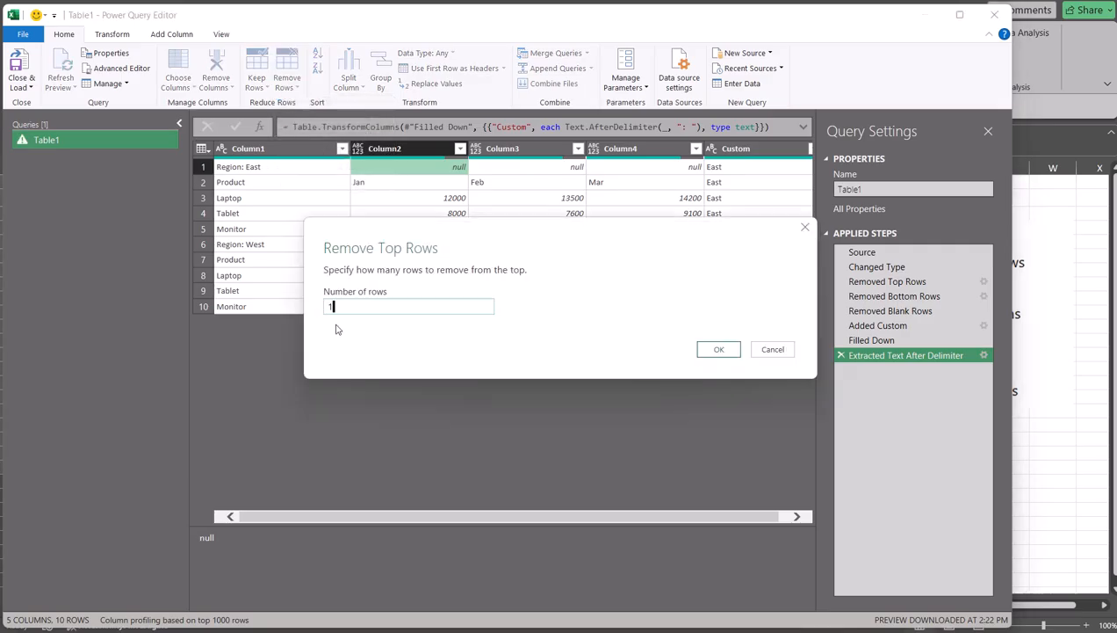
{"action": "left_click", "coordinate": [720, 349]}
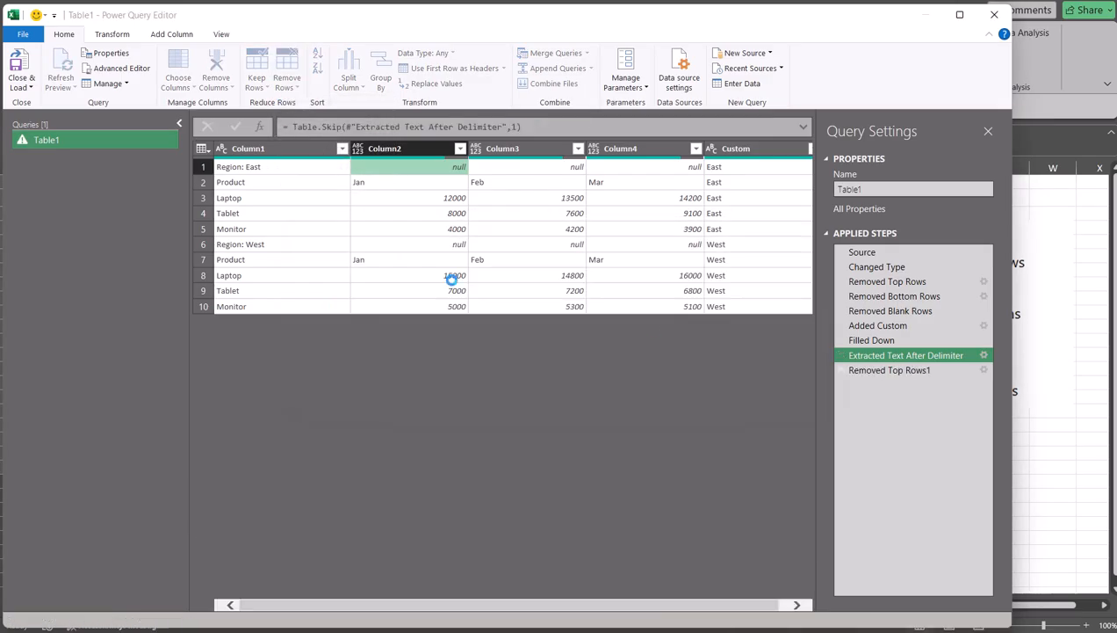
- Promote the first row to column headers and rename the East column as Region
{"action": "left_click", "coordinate": [208, 149]}
{"action": "left_click", "coordinate": [232, 184]}
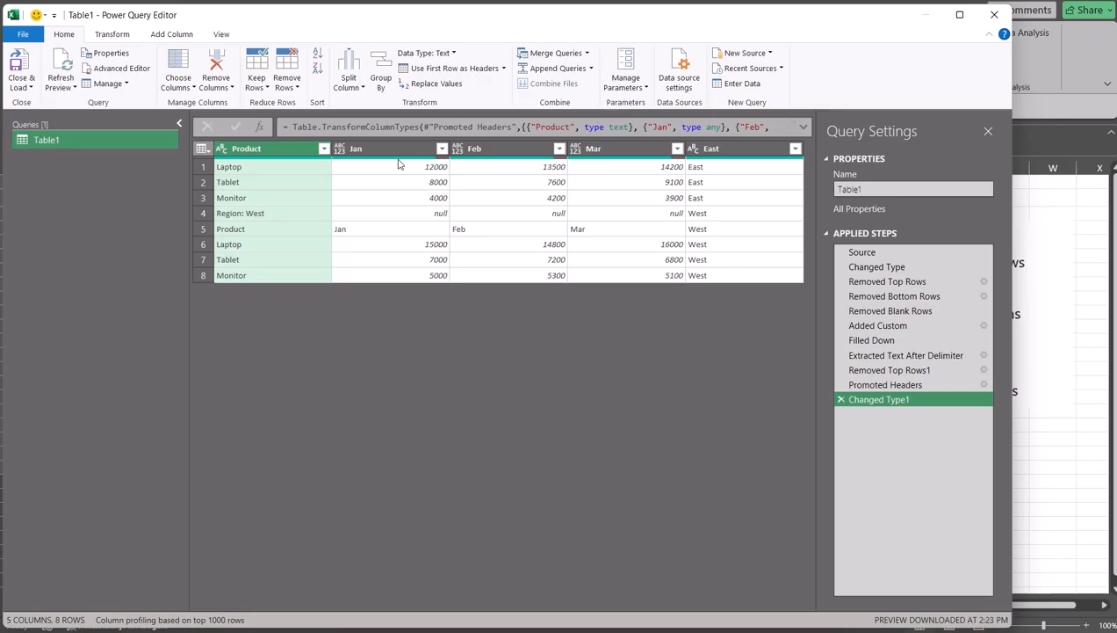
{"action": "double_click", "coordinate": [722, 149]}
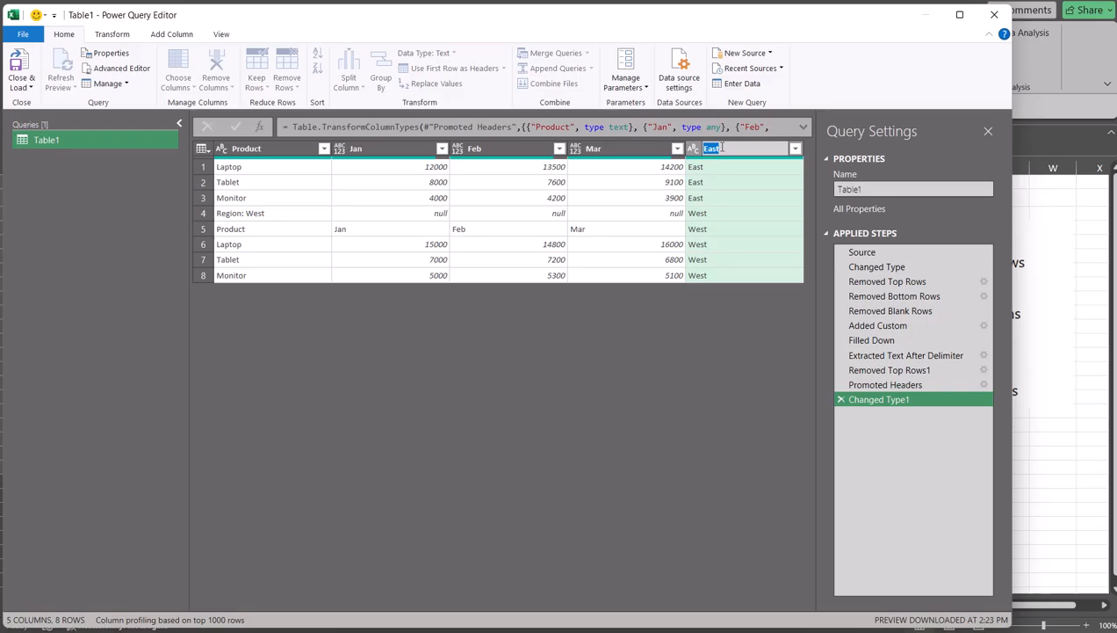
{"action": "type", "text": "Region"}
{"action": "key", "text": "Return"}
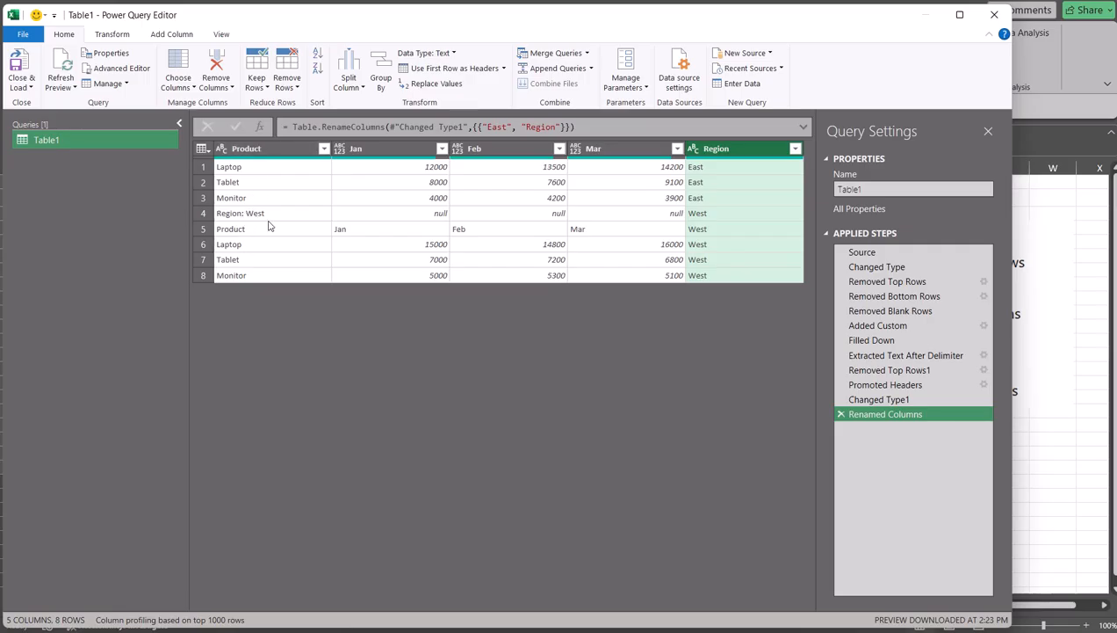
- Filter the Product column to exclude the "Region: West" and "Product" rows
{"action": "left_click", "coordinate": [324, 150]}
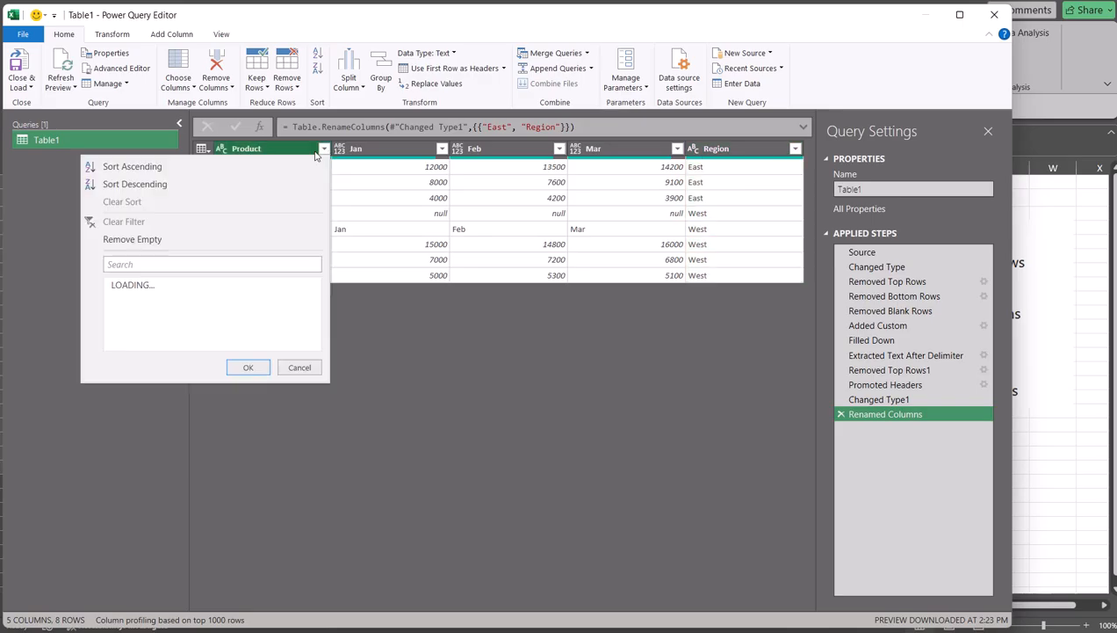
{"action": "left_click", "coordinate": [323, 150]}
{"action": "left_click", "coordinate": [324, 149]}
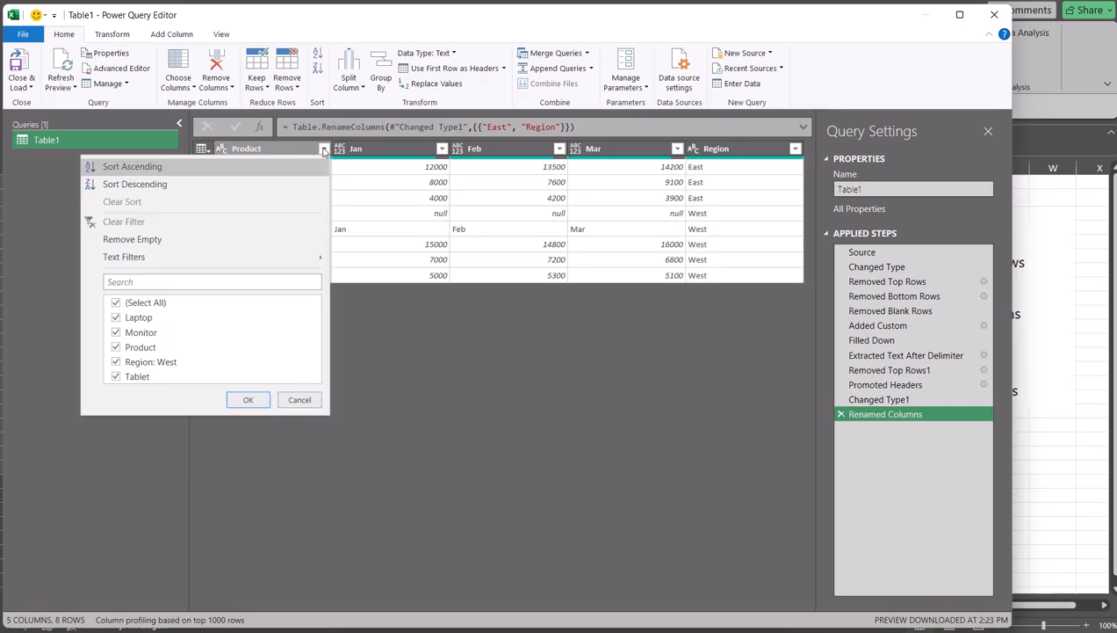
{"action": "left_click", "coordinate": [117, 363]}
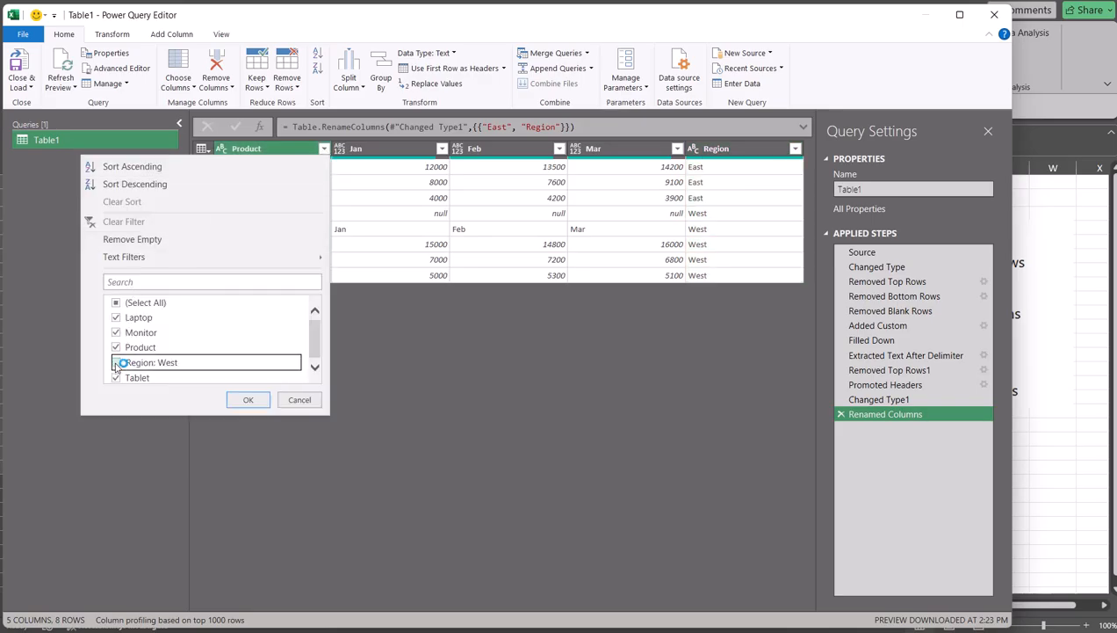
{"action": "left_click", "coordinate": [249, 400]}
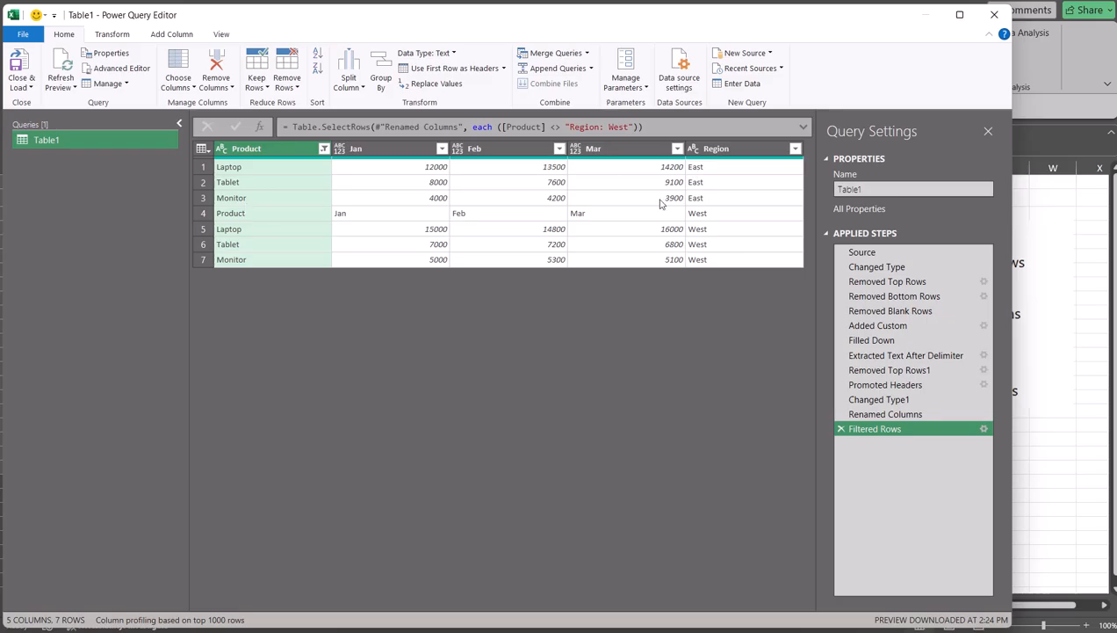
{"action": "left_click", "coordinate": [324, 149]}
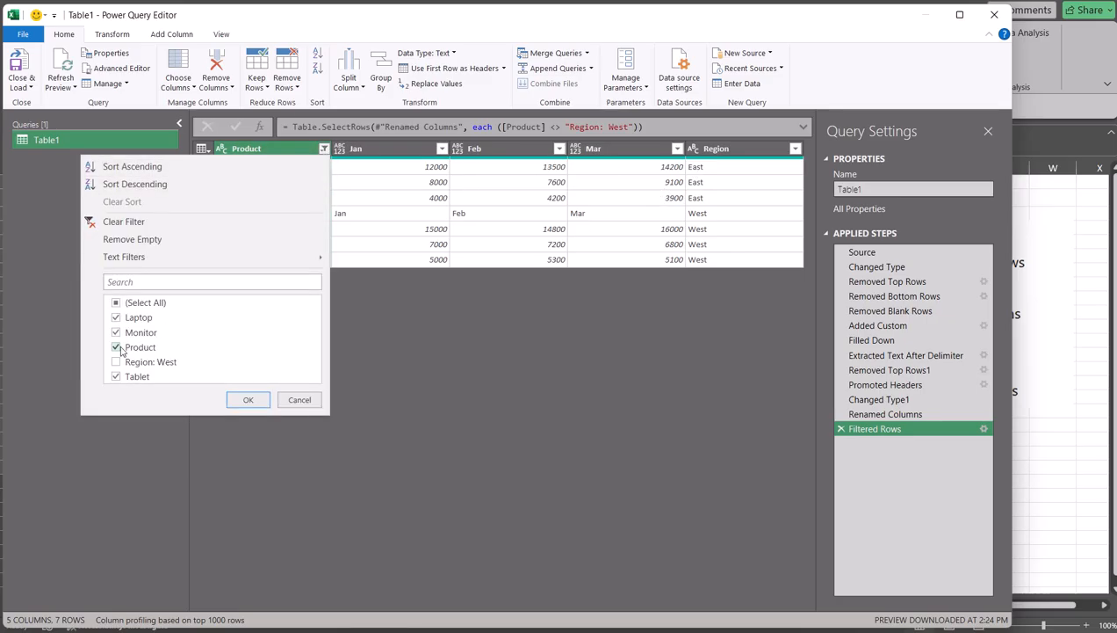
{"action": "left_click", "coordinate": [117, 348]}
{"action": "left_click", "coordinate": [248, 399]}
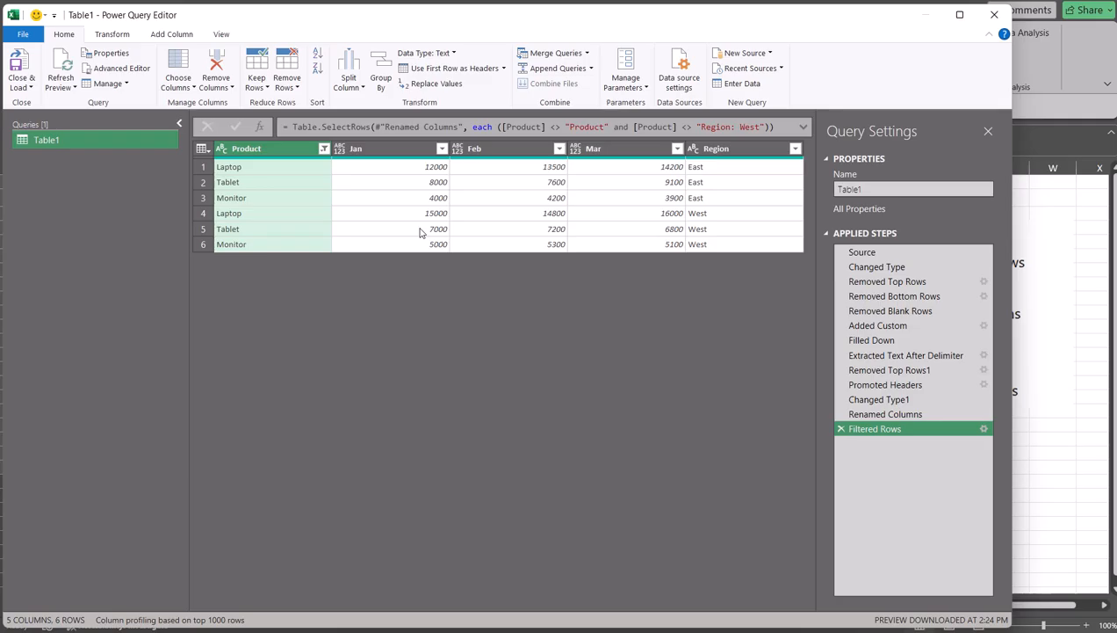
- Unpivot only the selected Jan, Feb and Mar columns into attribute and value rows
{"action": "left_click", "coordinate": [405, 145]}
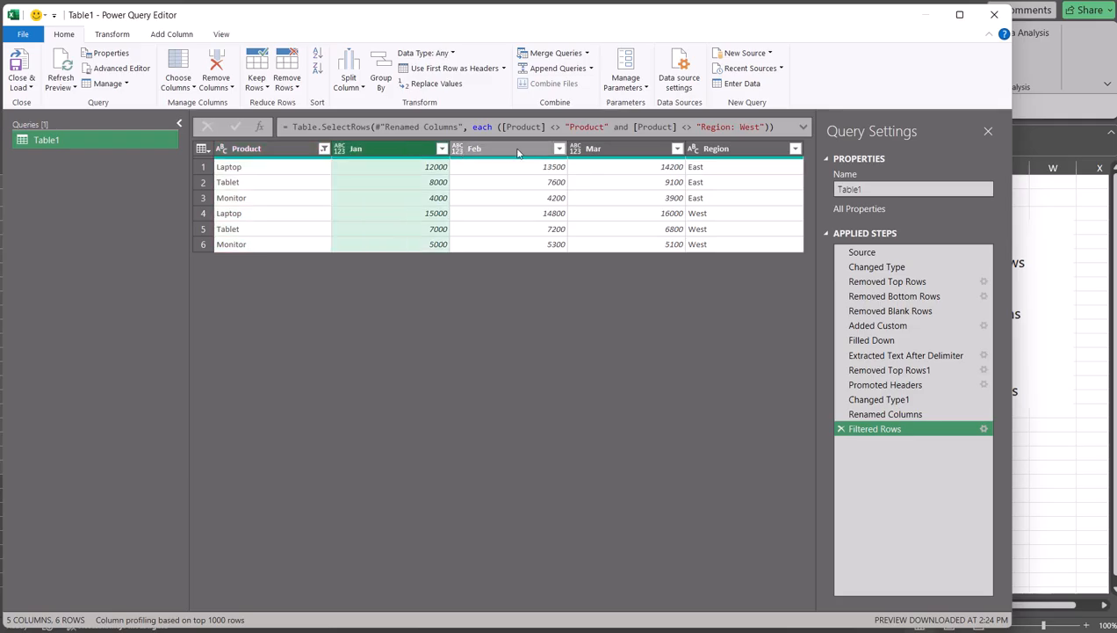
{"action": "left_click", "coordinate": [615, 149], "text": "shift"}
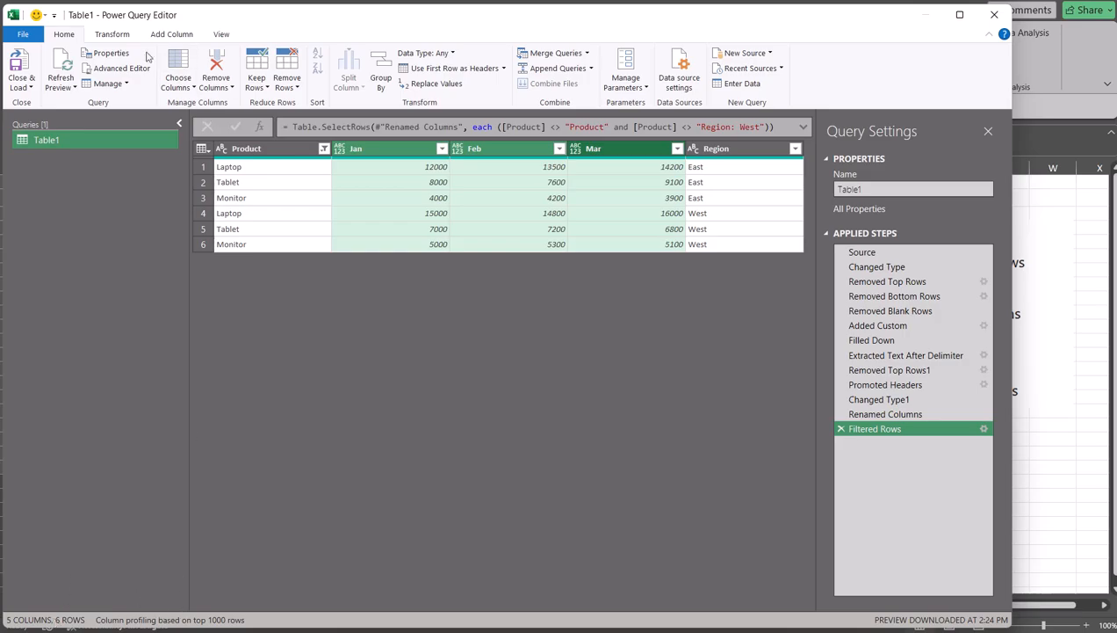
{"action": "left_click", "coordinate": [119, 35]}
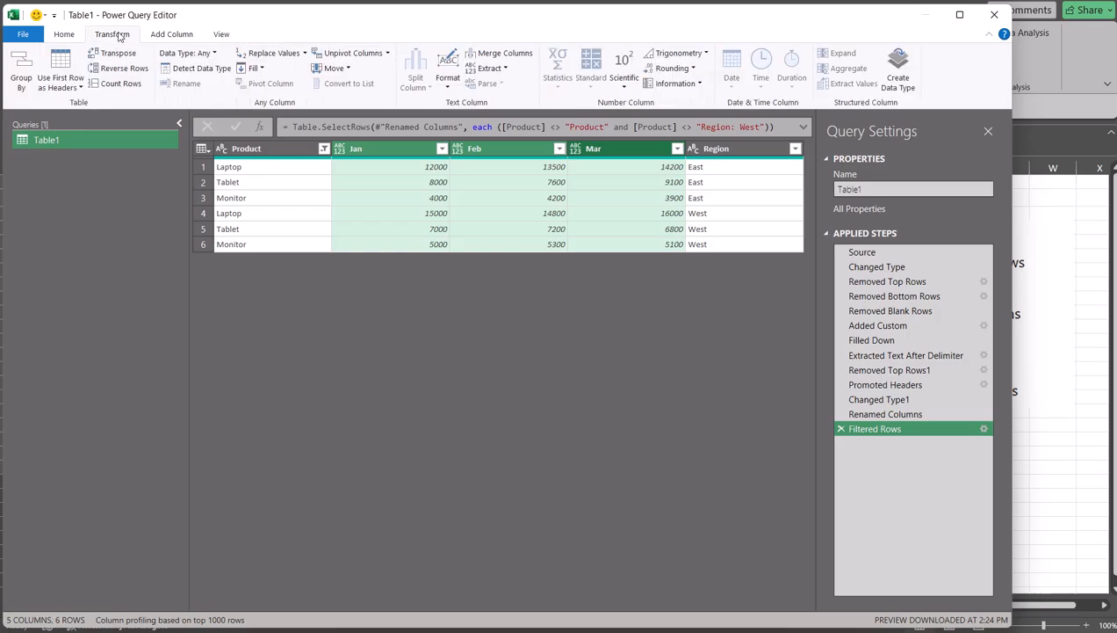
{"action": "left_click", "coordinate": [386, 53]}
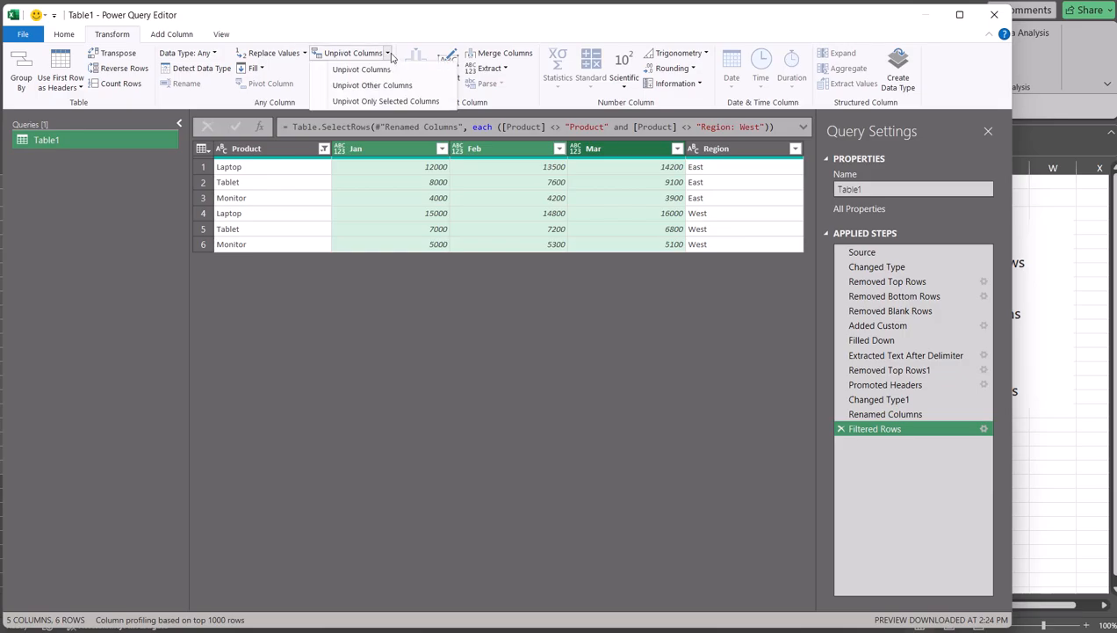
{"action": "left_click", "coordinate": [385, 102]}
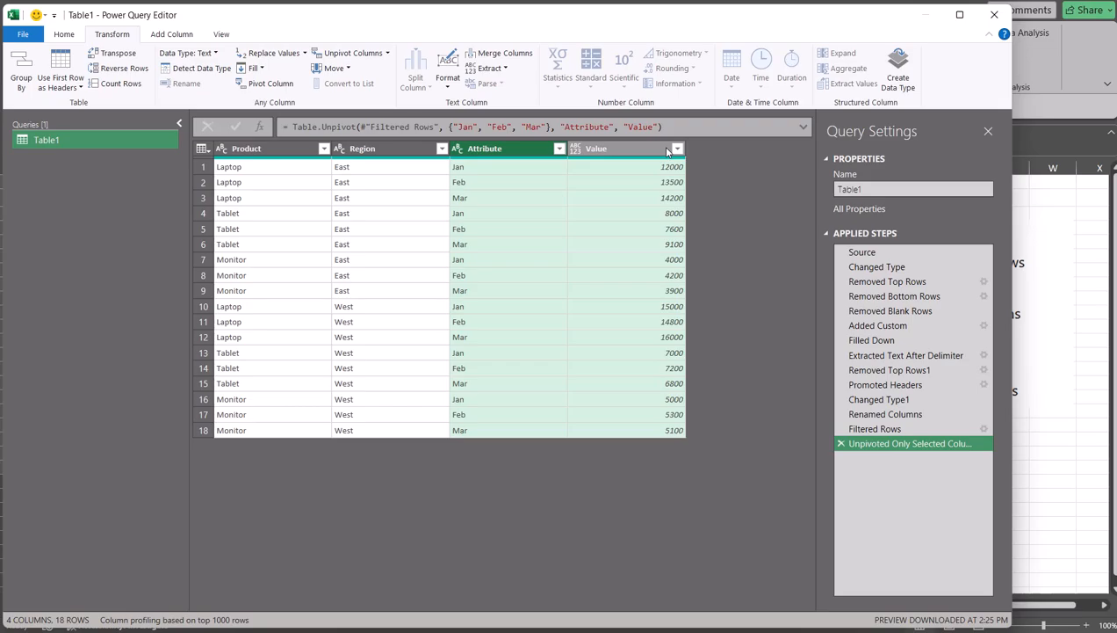
- Rename the Attribute column as Month and the Value column as Sales
{"action": "left_click", "coordinate": [493, 151]}
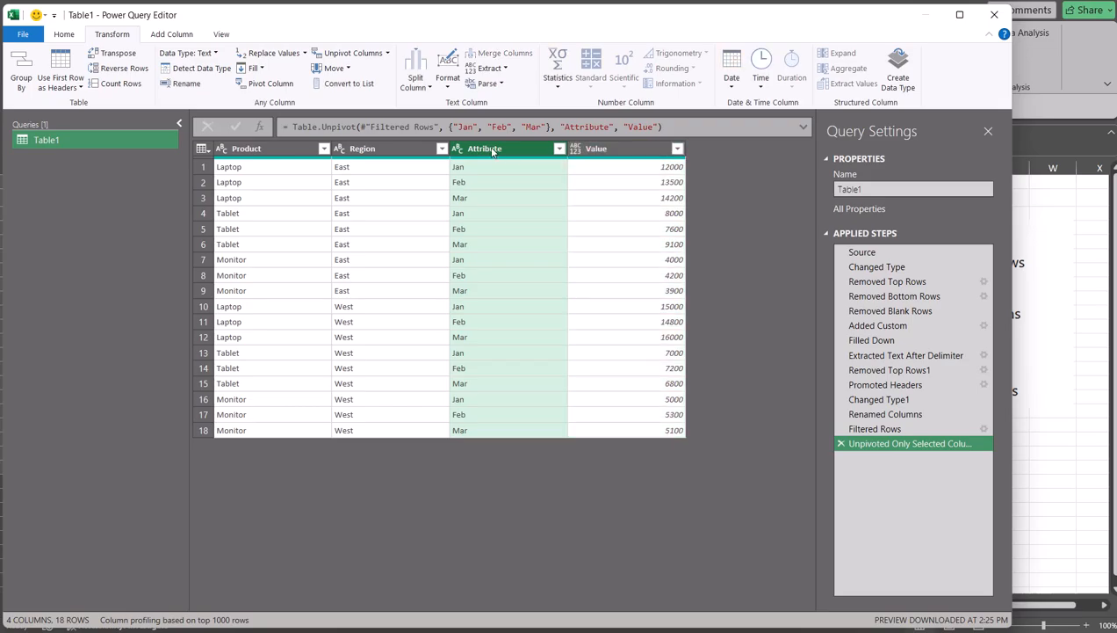
{"action": "double_click", "coordinate": [493, 149]}
{"action": "type", "text": "M"}
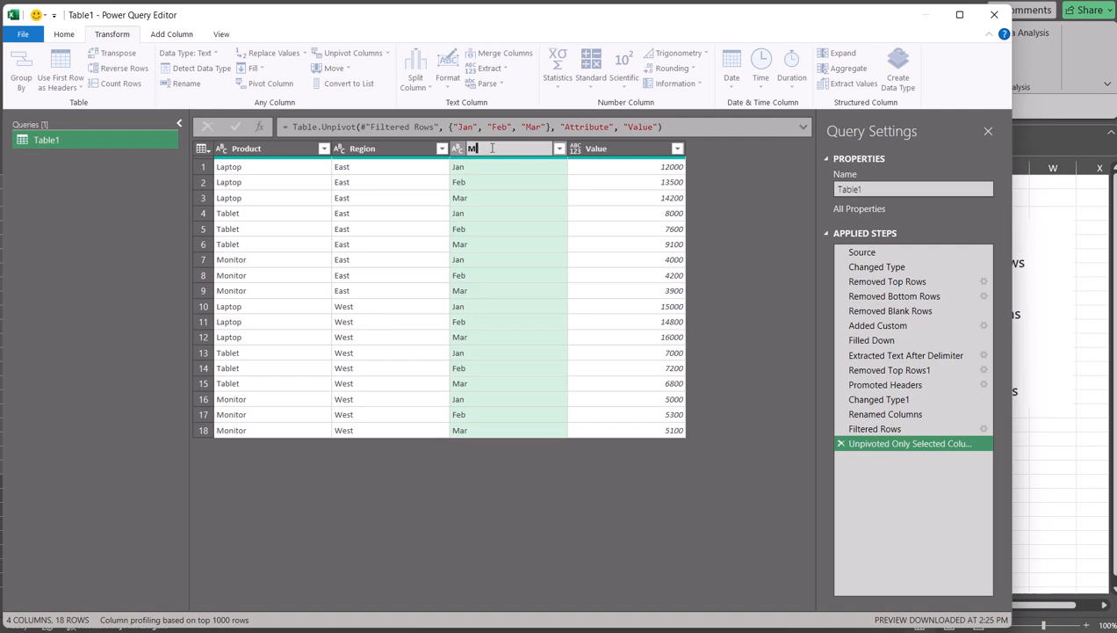
{"action": "type", "text": "onth"}
{"action": "key", "text": "Return"}
{"action": "double_click", "coordinate": [617, 149]}
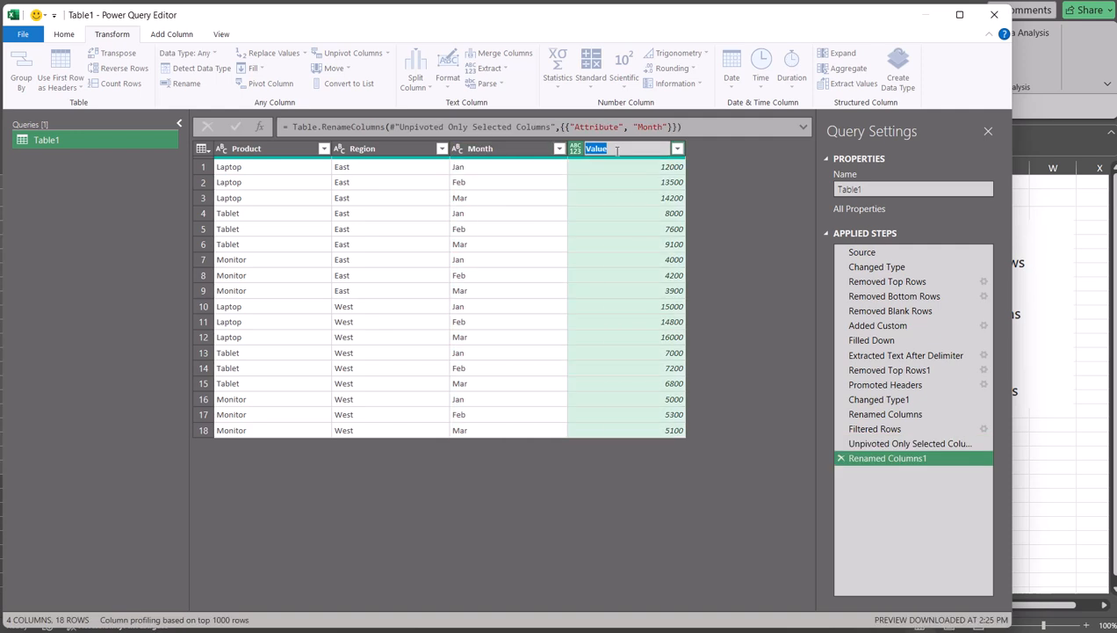
{"action": "type", "text": "Sal"}
{"action": "left_click", "coordinate": [622, 170]}
{"action": "key", "text": "Return"}
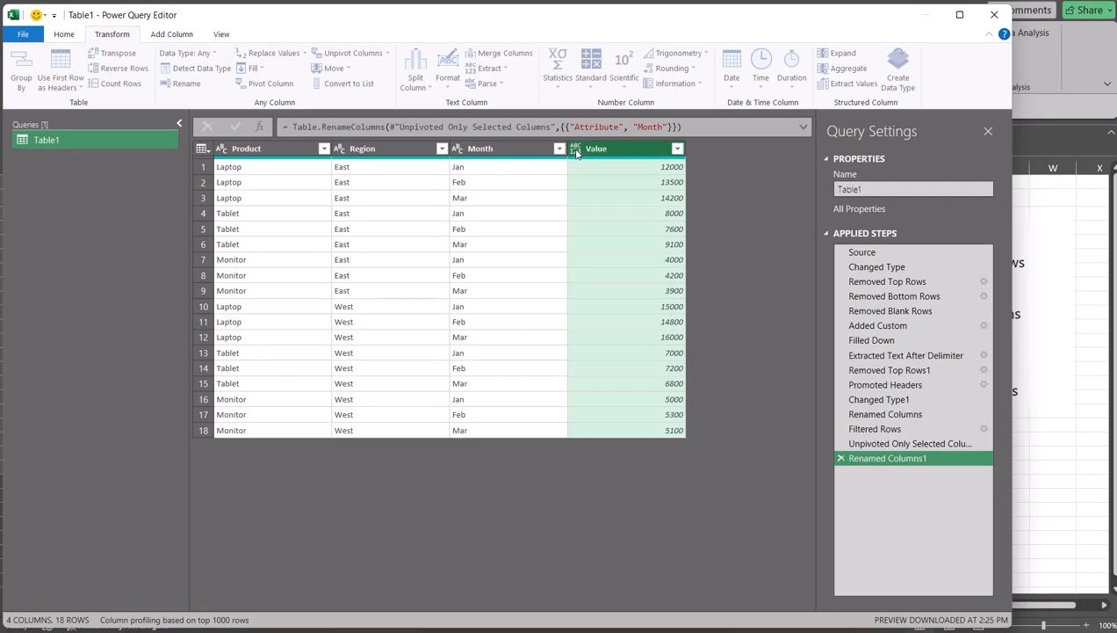
- Set the Sales column's data type to Decimal Number and load the finished query into the workbook
{"action": "left_click", "coordinate": [576, 151]}
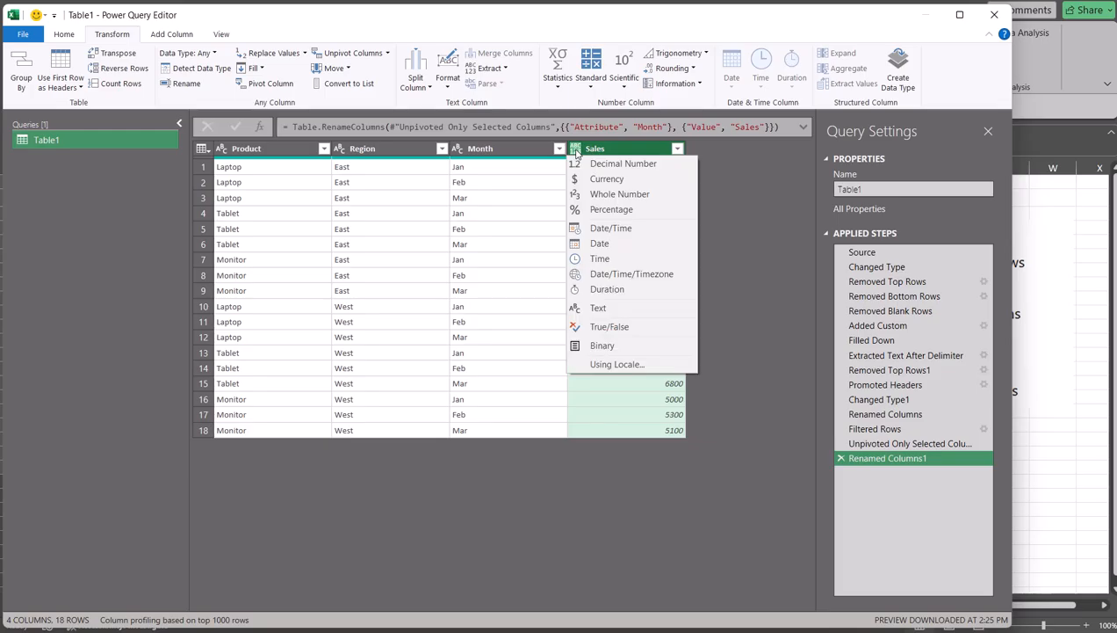
{"action": "left_click", "coordinate": [620, 164]}
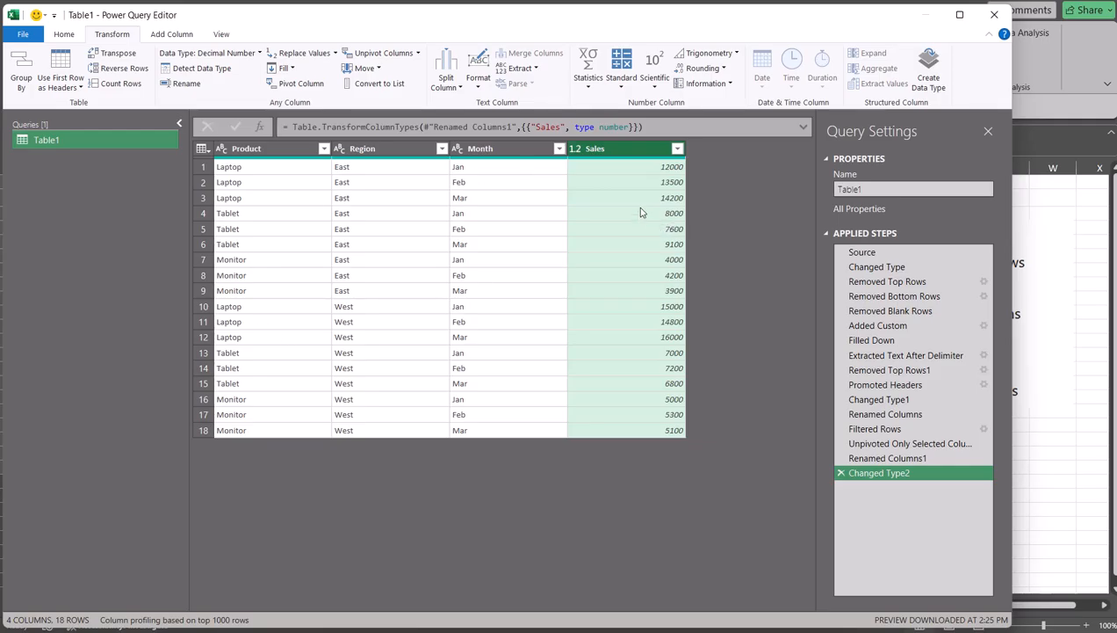
{"action": "left_click", "coordinate": [56, 35]}
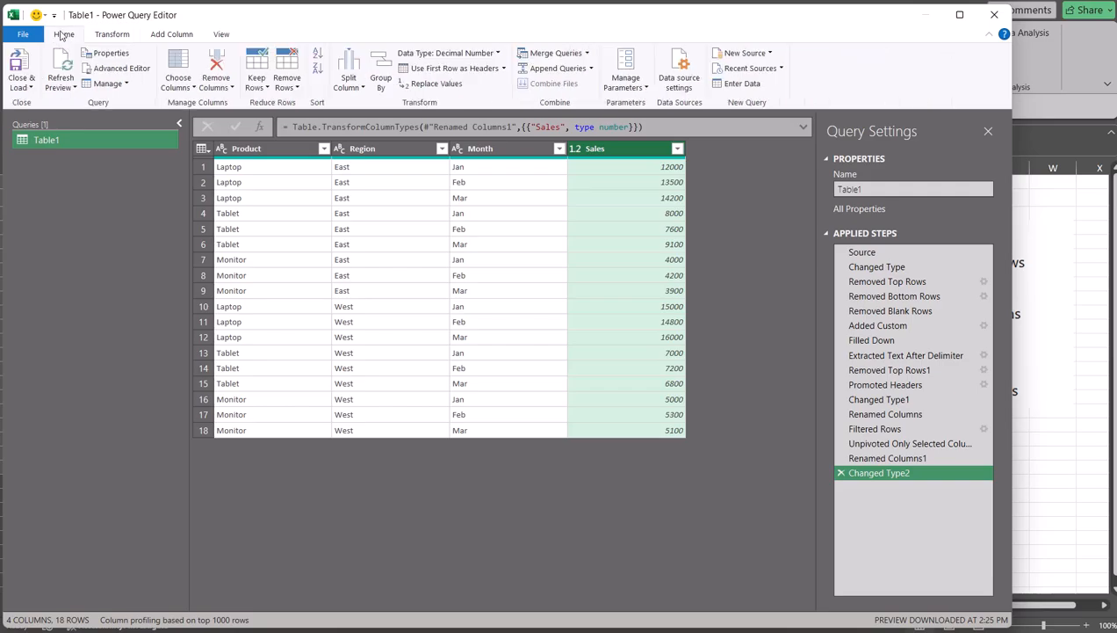
{"action": "left_click", "coordinate": [32, 85]}
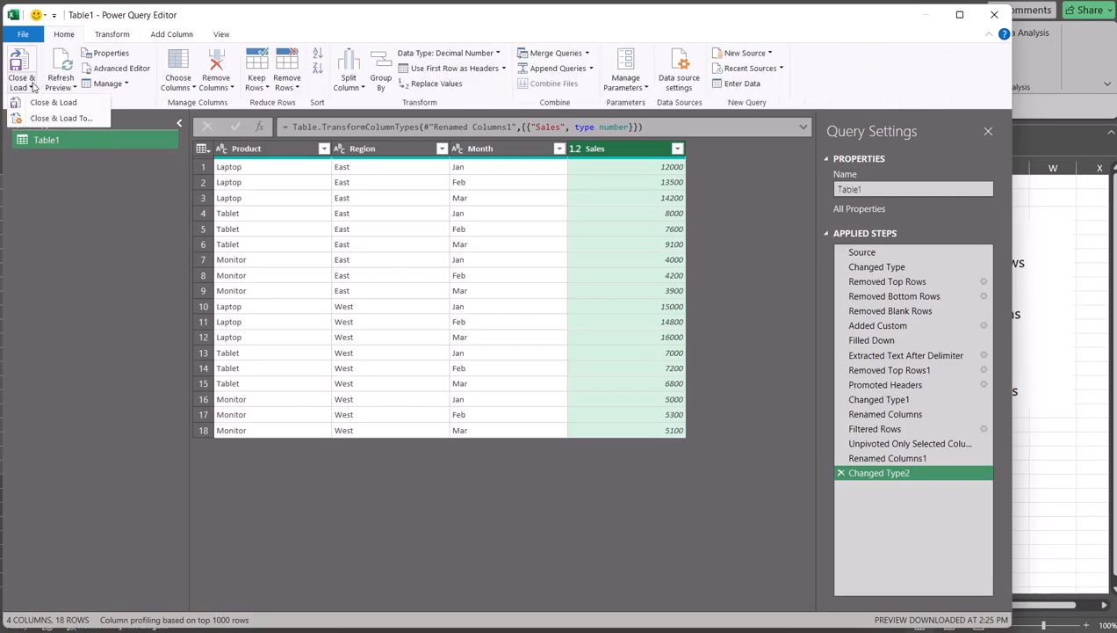
{"action": "left_click", "coordinate": [40, 102]}
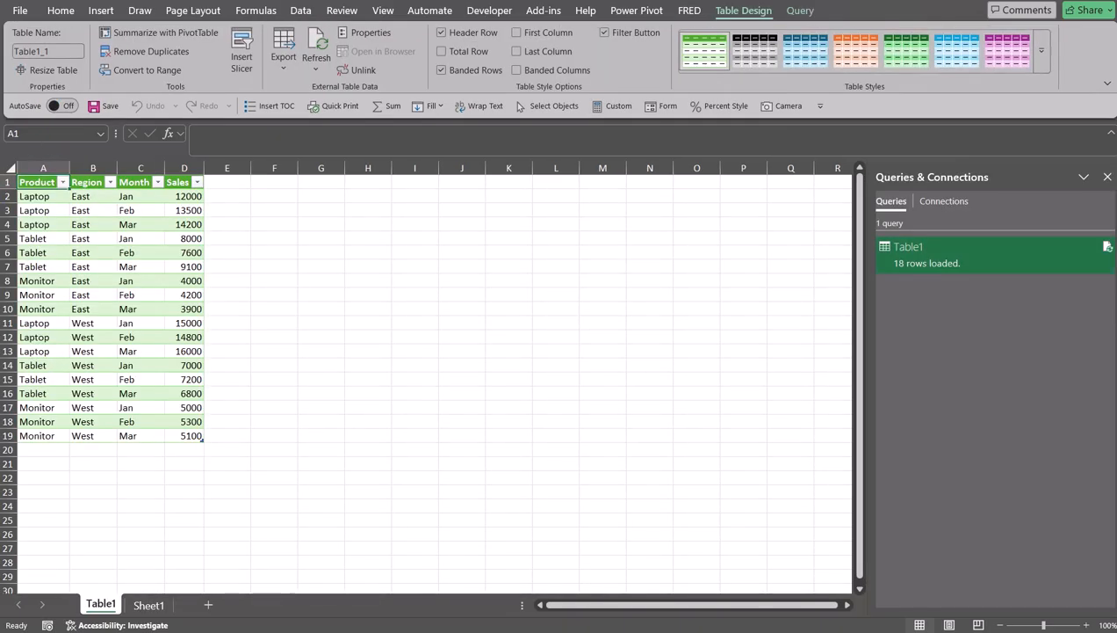
- Insert a PivotTable based on the loaded sales table, placed on the existing Table1 worksheet at cell F2
{"action": "left_click", "coordinate": [147, 606]}
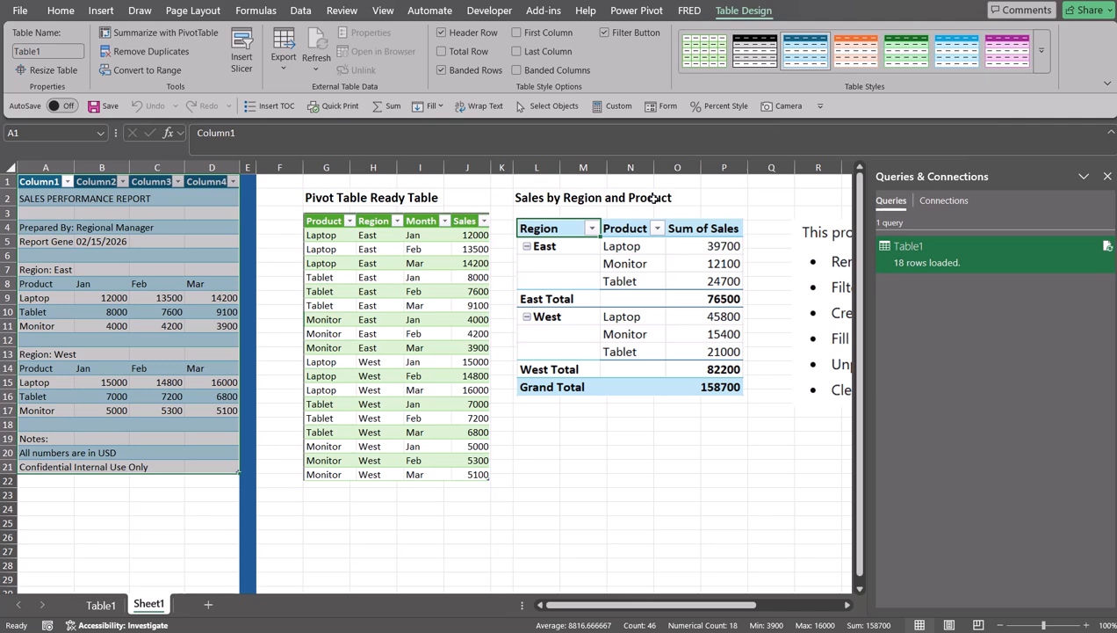
{"action": "left_click", "coordinate": [100, 605]}
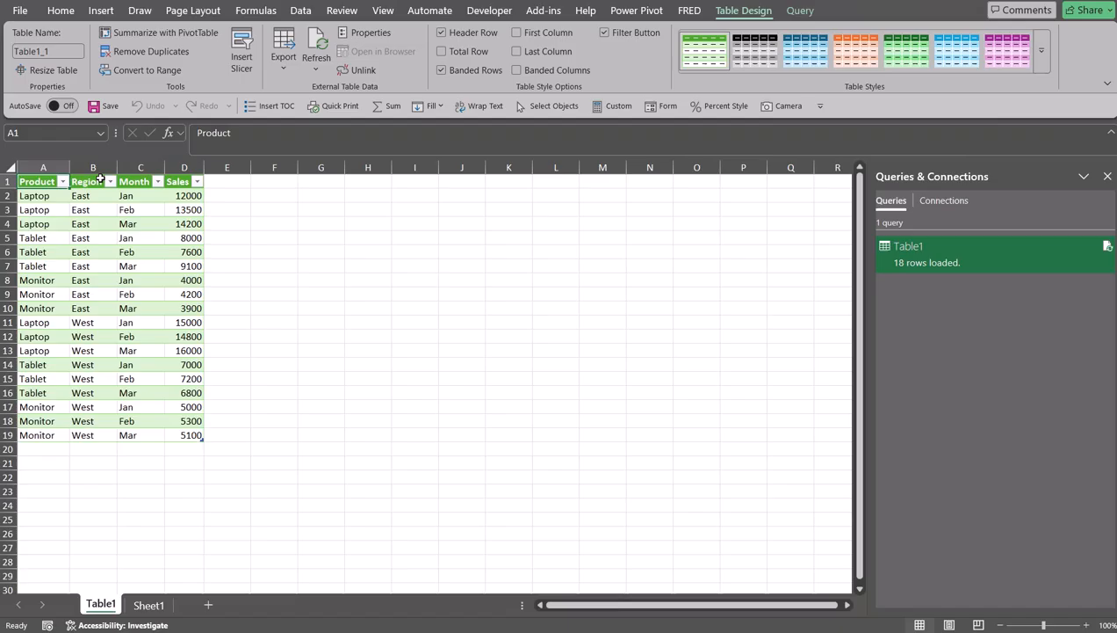
{"action": "left_click", "coordinate": [103, 10]}
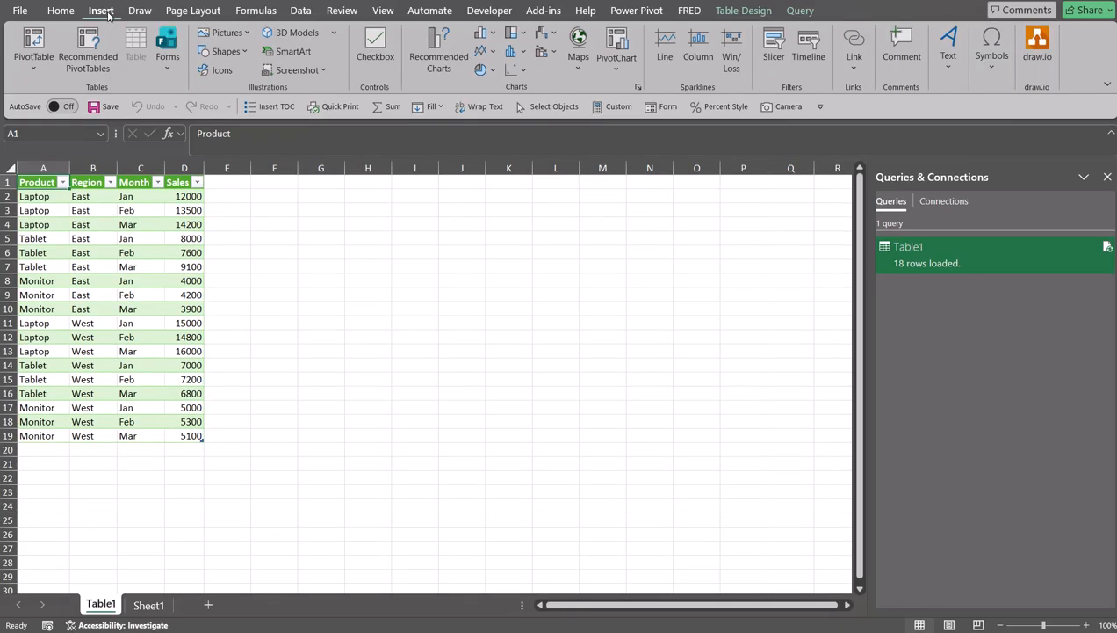
{"action": "left_click", "coordinate": [46, 44]}
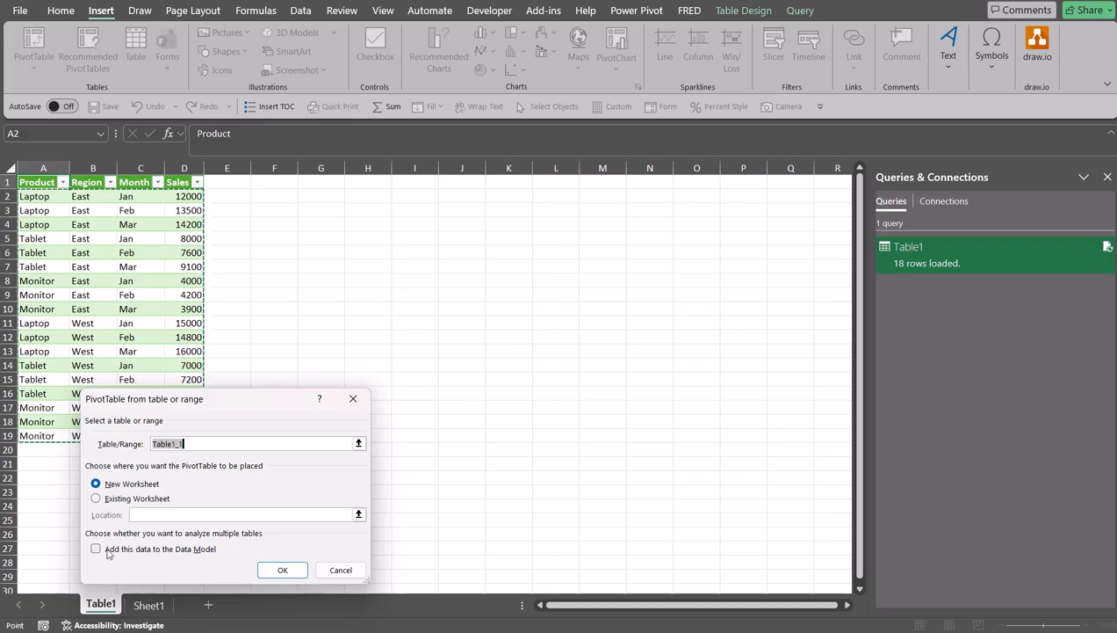
{"action": "left_click", "coordinate": [112, 501]}
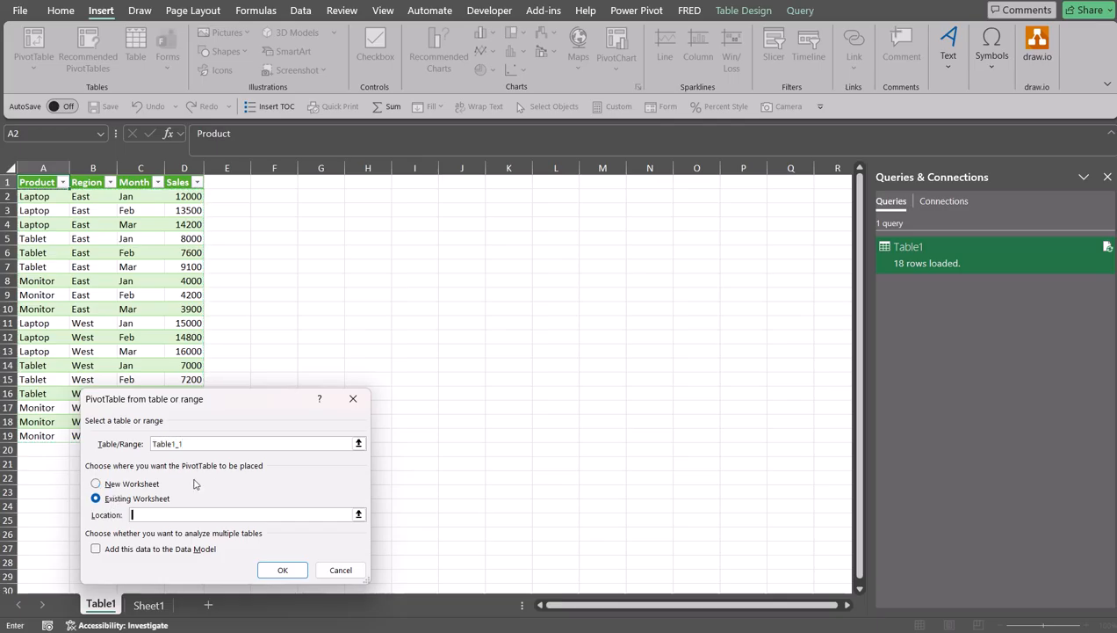
{"action": "left_click", "coordinate": [290, 194]}
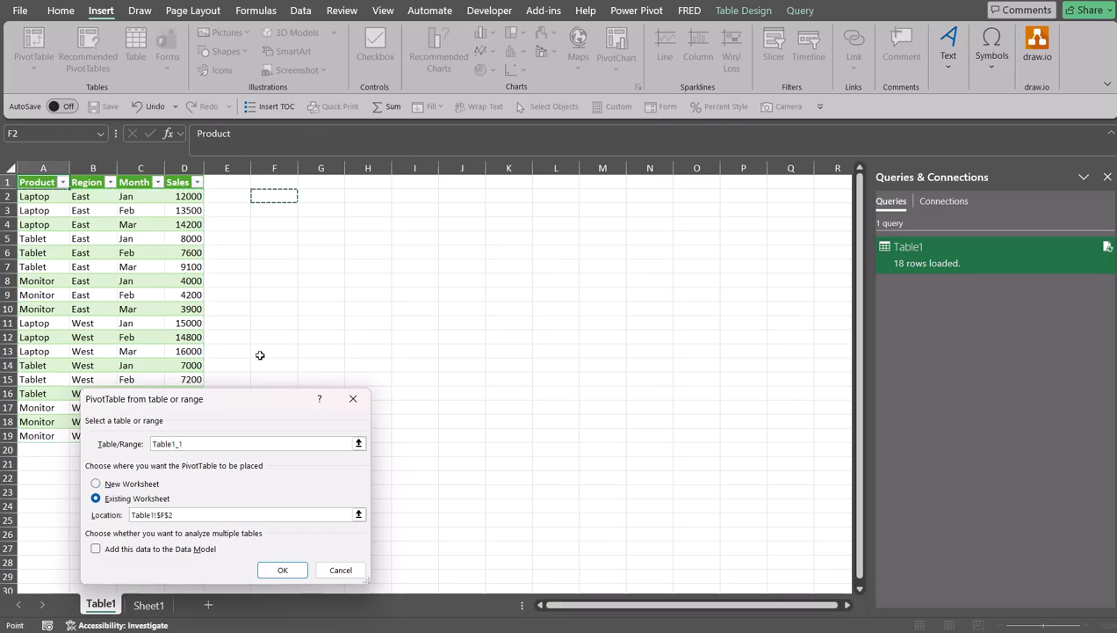
{"action": "left_click", "coordinate": [292, 572]}
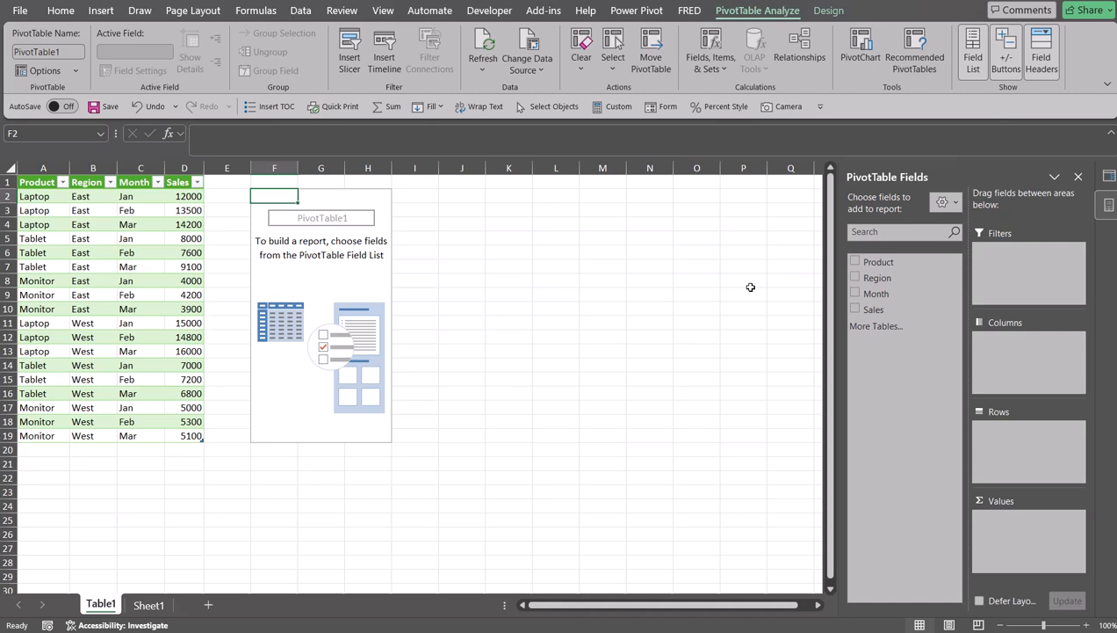
- Build the PivotTable with Sales as summed values and Region followed by Product as row fields
{"action": "left_click_drag", "start_coordinate": [870, 311], "coordinate": [1031, 527]}
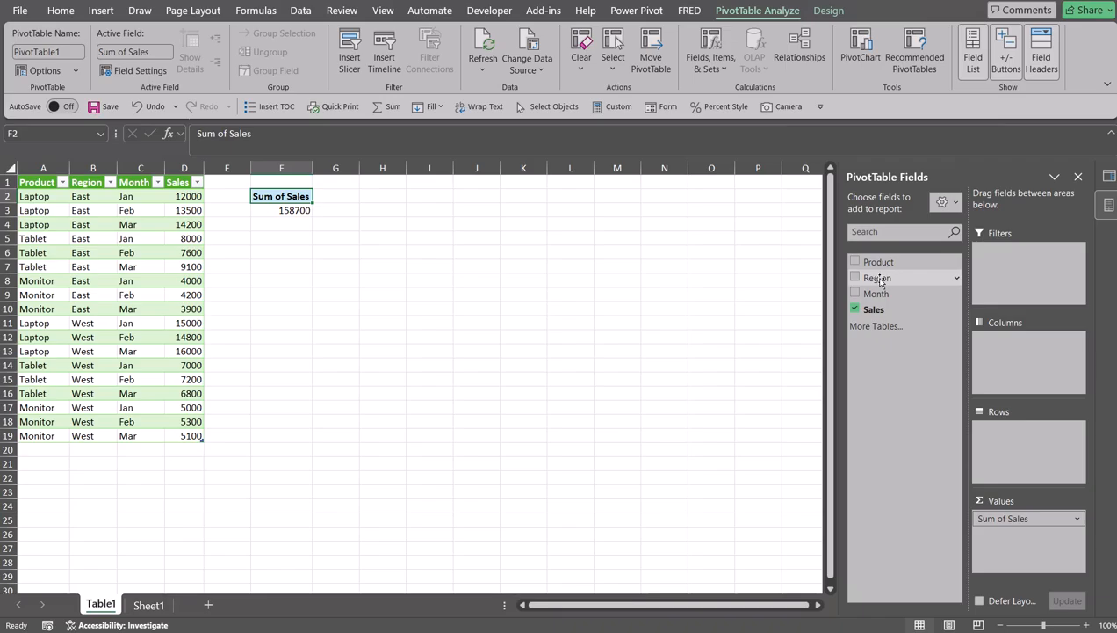
{"action": "left_click_drag", "start_coordinate": [880, 280], "coordinate": [1015, 440]}
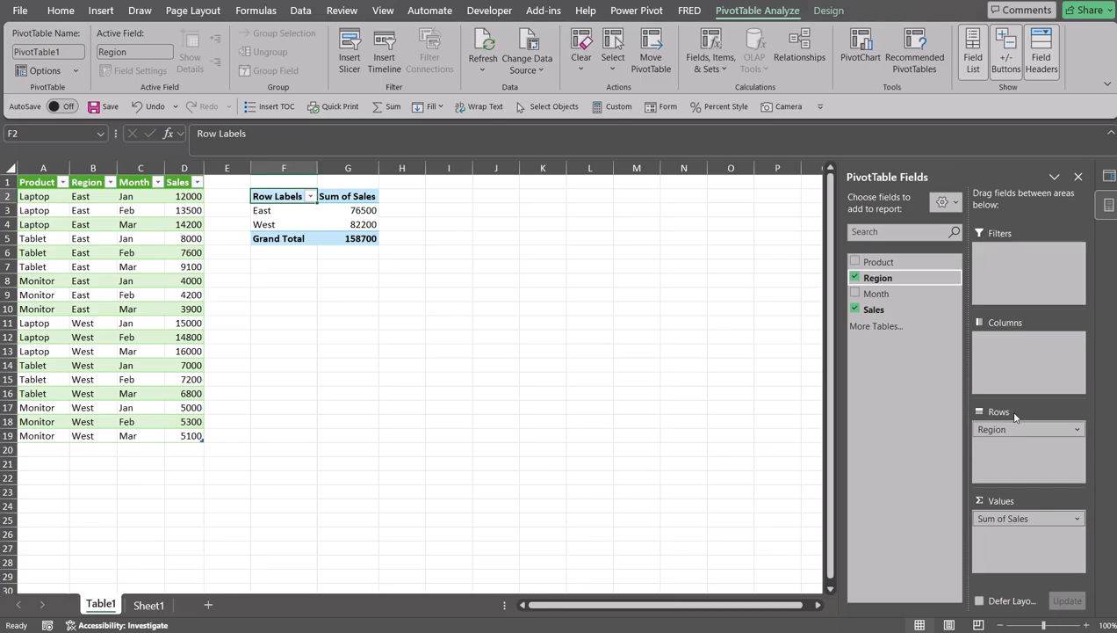
{"action": "left_click_drag", "start_coordinate": [906, 264], "coordinate": [996, 447]}
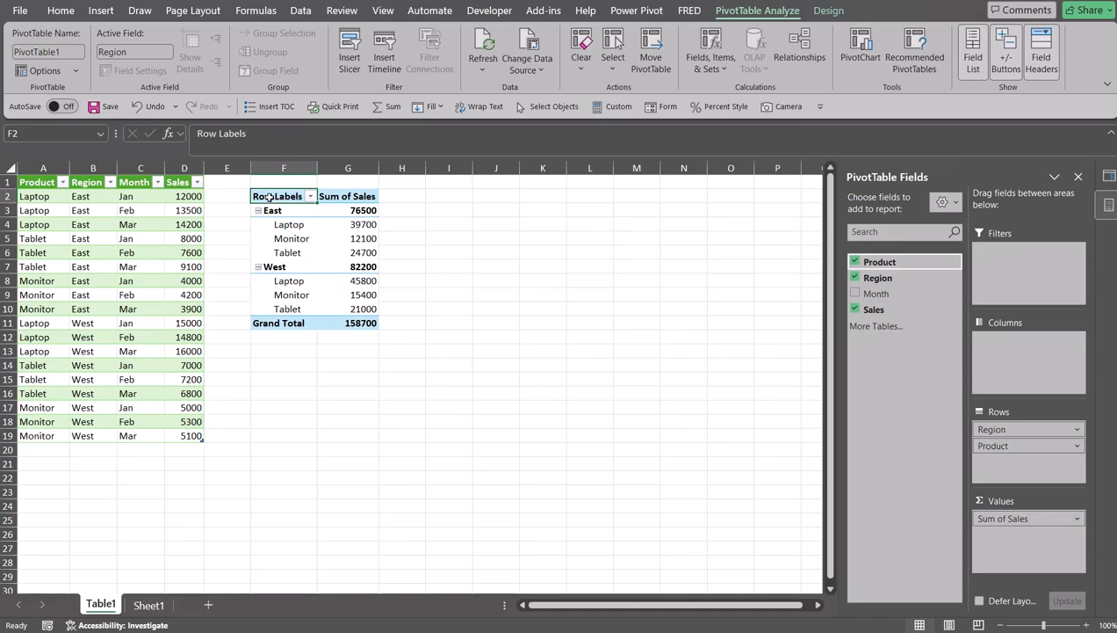
- Change the PivotTable's report layout to Tabular Form
{"action": "left_click", "coordinate": [826, 11]}
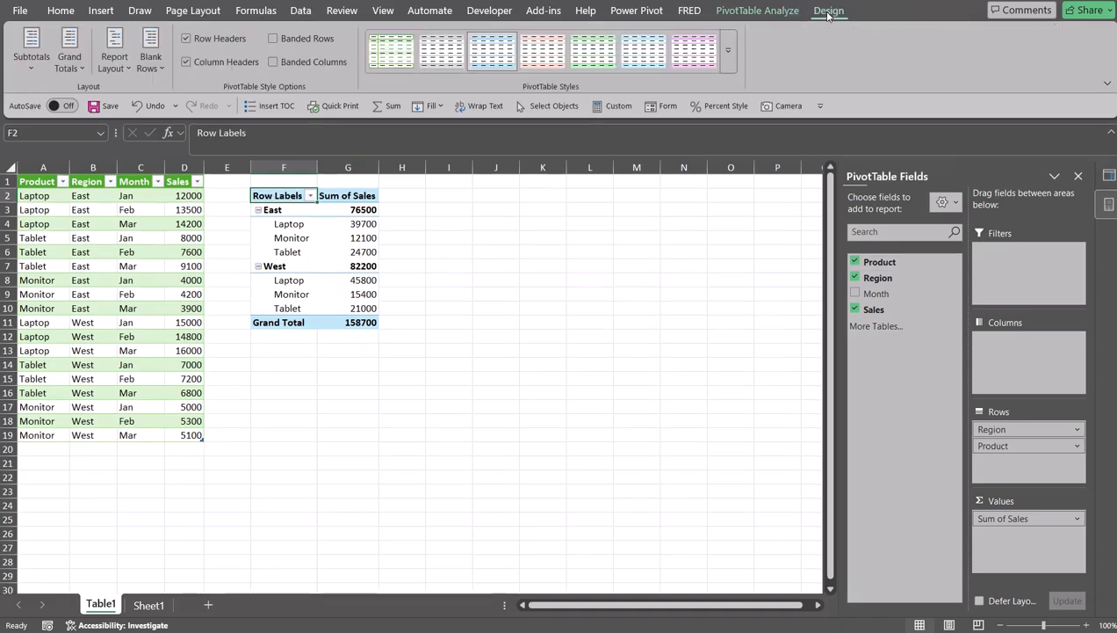
{"action": "left_click", "coordinate": [129, 70]}
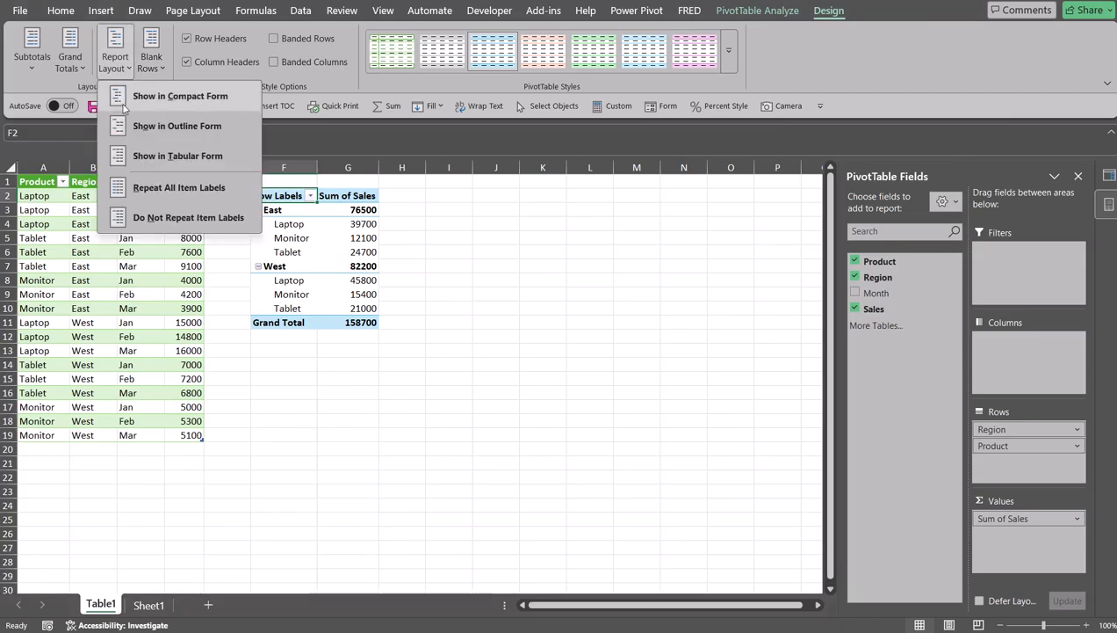
{"action": "left_click", "coordinate": [158, 156]}
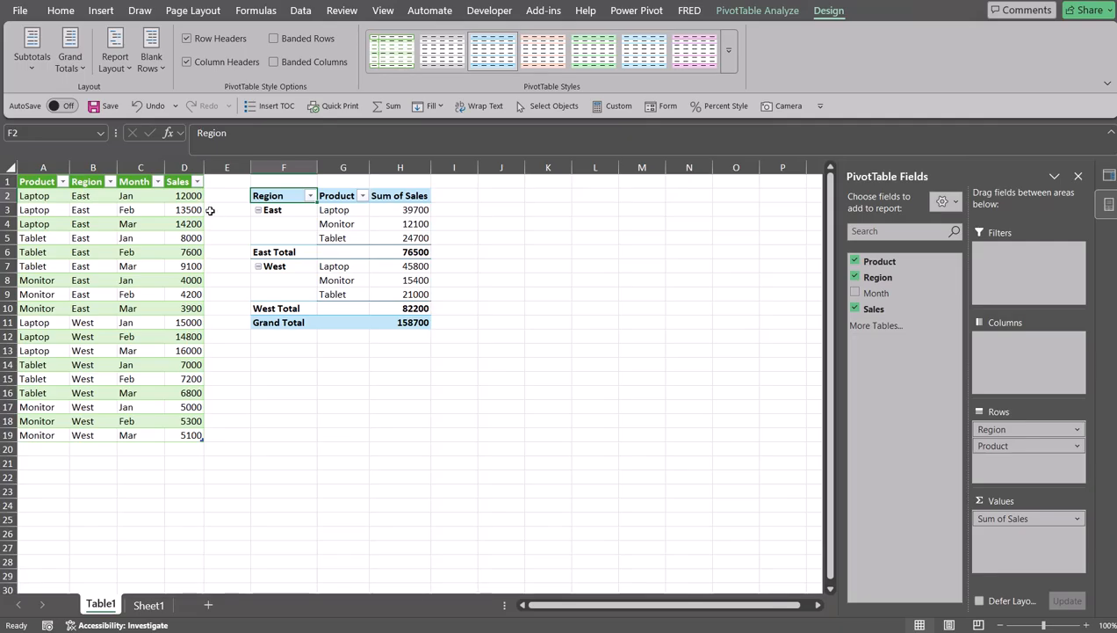
- Check the sum of the East Laptop sales in D2:D4 against the matching PivotTable value
{"action": "left_click_drag", "start_coordinate": [191, 196], "coordinate": [193, 222]}
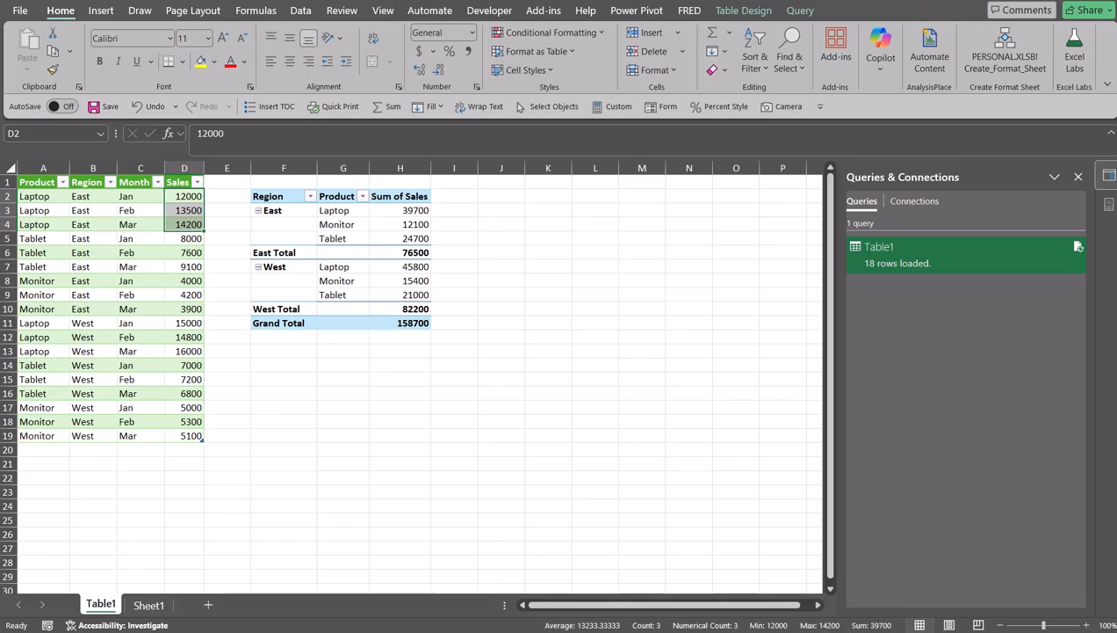
{"action": "left_click", "coordinate": [423, 211]}
{"action": "left_click", "coordinate": [499, 216]}
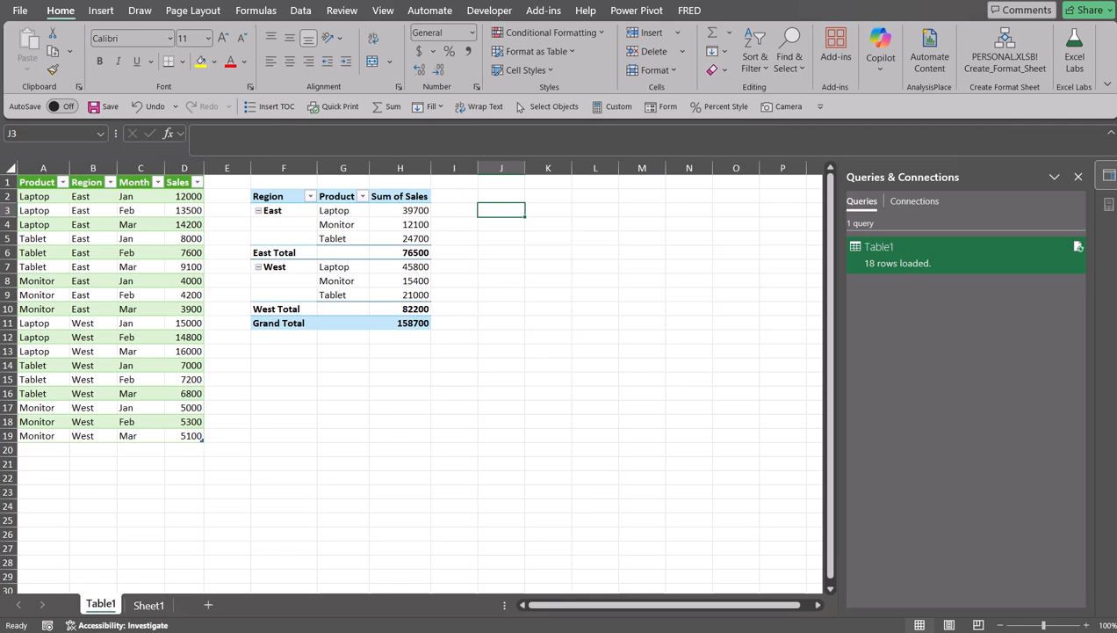
{"action": "left_click", "coordinate": [599, 632]}
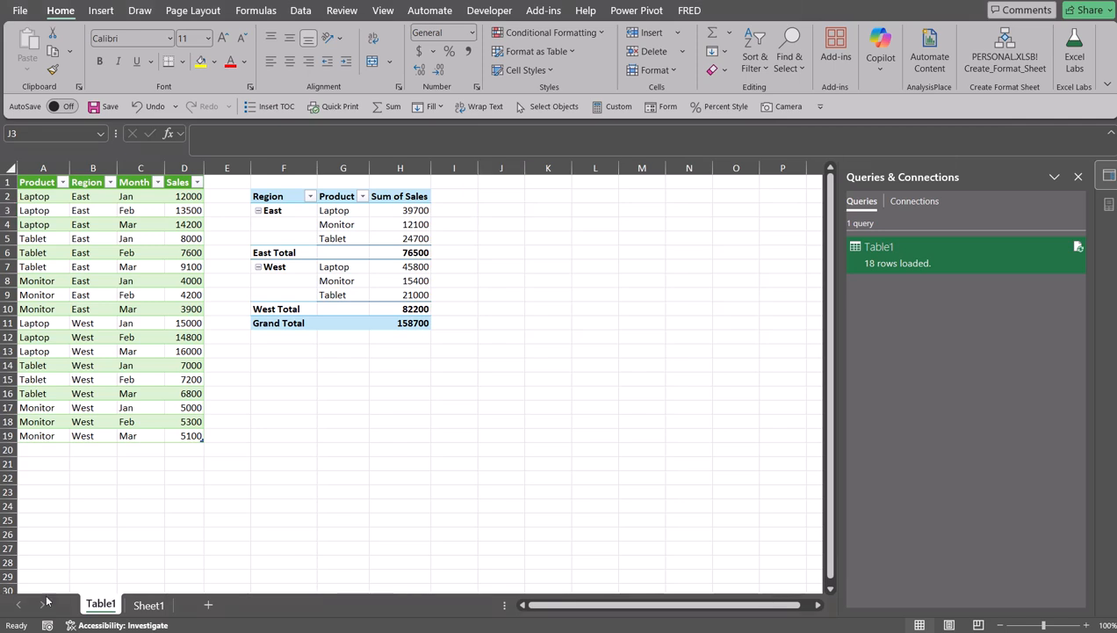